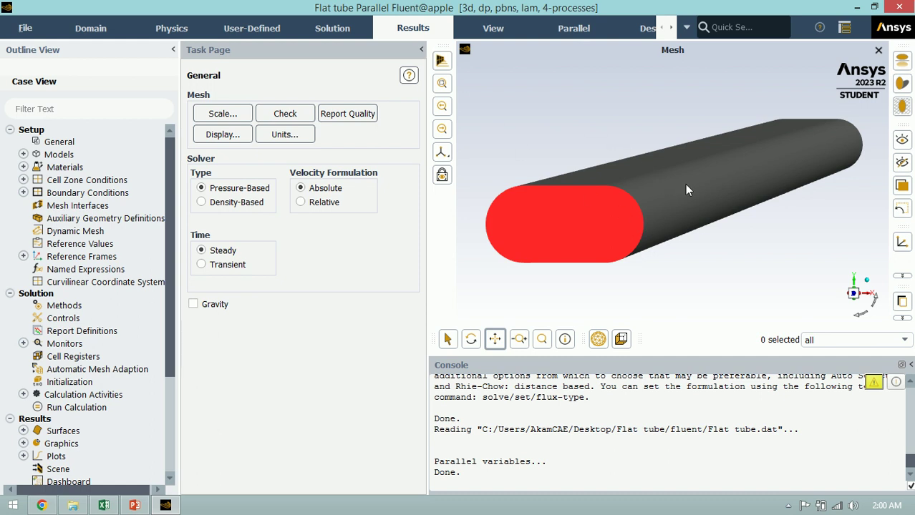
Start a new iso-surface named balk-temp and base its constant on the Mesh variables.
{"action": "left_click", "coordinate": [415, 28]}
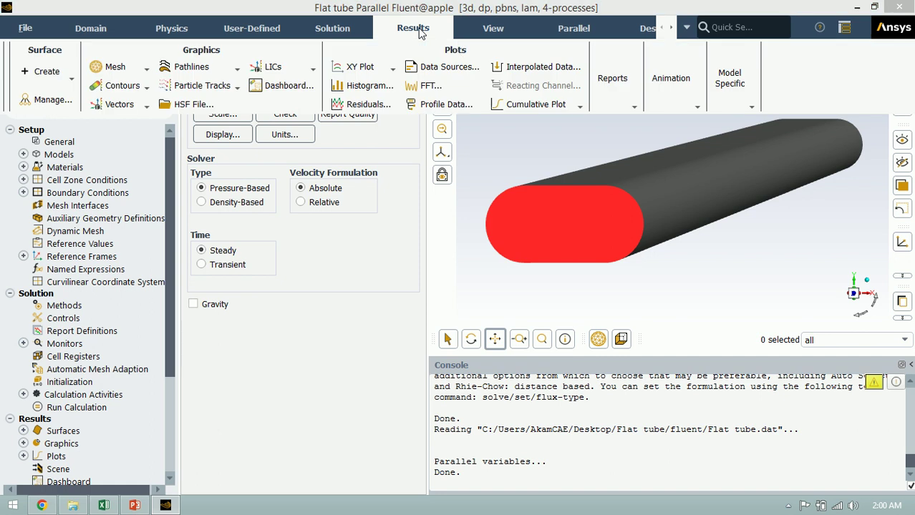
{"action": "left_click", "coordinate": [61, 76]}
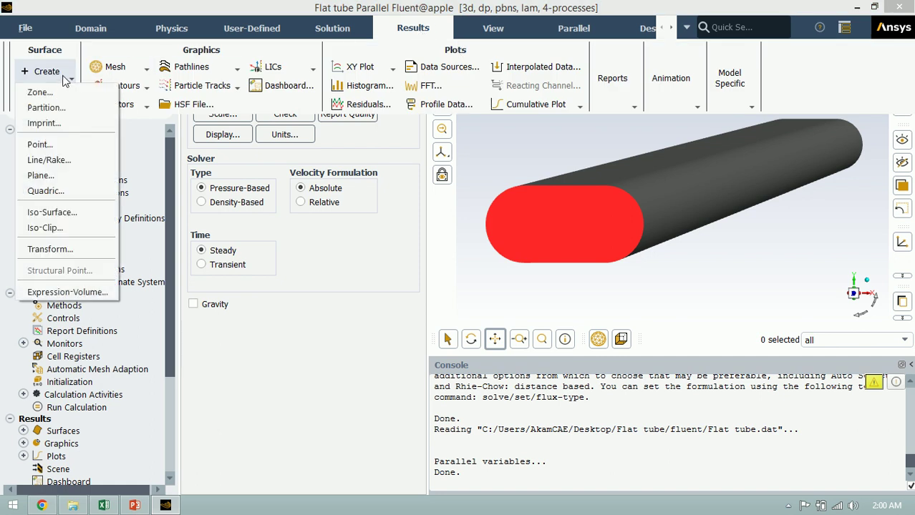
{"action": "left_click", "coordinate": [56, 212]}
{"action": "left_click", "coordinate": [139, 96]}
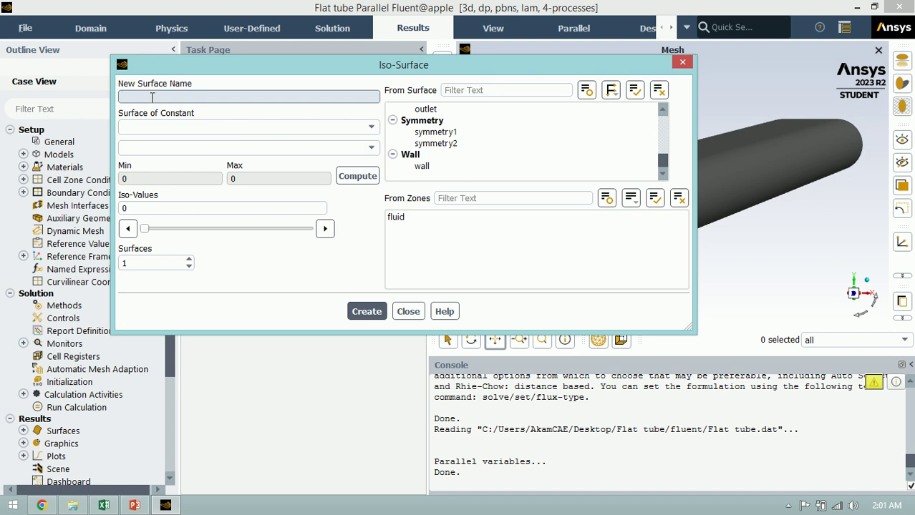
{"action": "type", "text": "balk-temp"}
{"action": "left_click", "coordinate": [367, 128]}
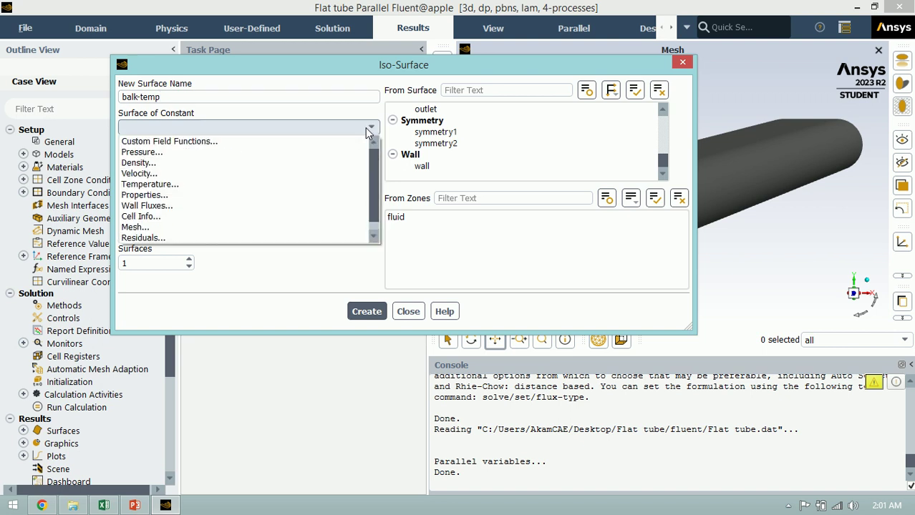
{"action": "left_click", "coordinate": [224, 227]}
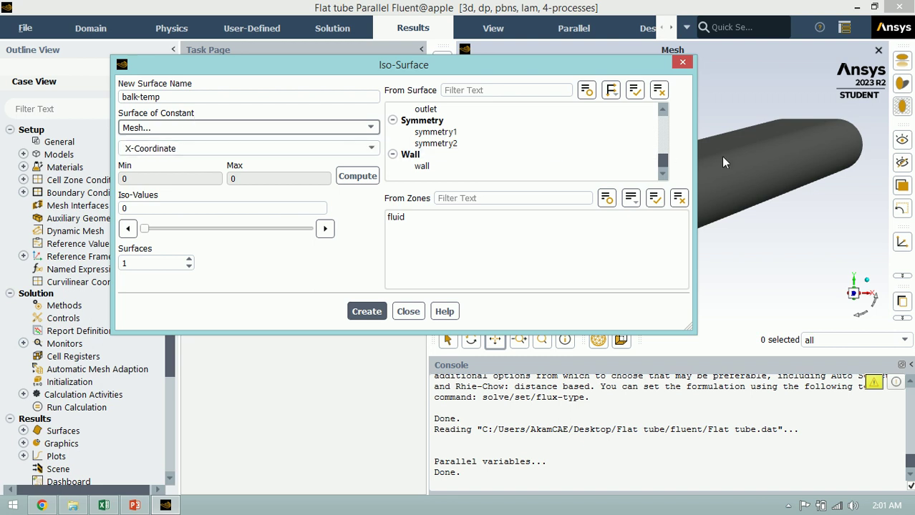
{"action": "left_click_drag", "start_coordinate": [633, 66], "coordinate": [436, 103]}
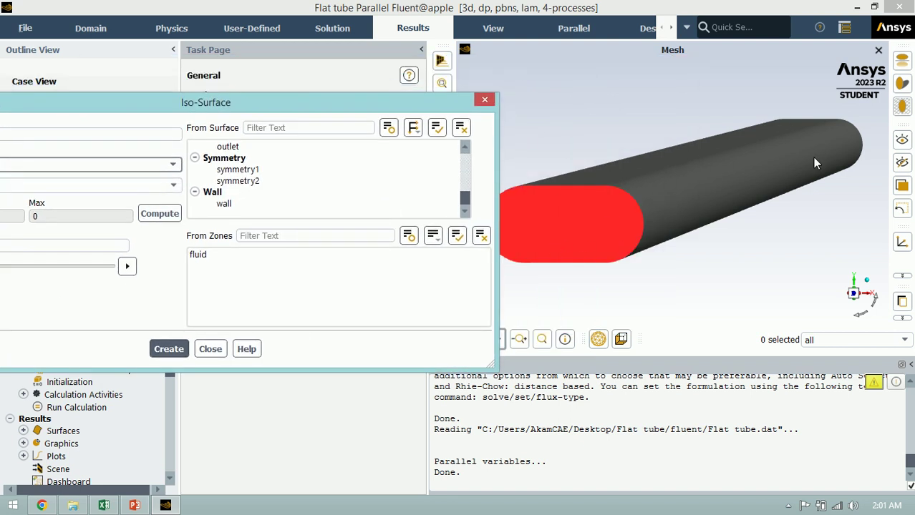
{"action": "left_click_drag", "start_coordinate": [277, 108], "coordinate": [457, 66]}
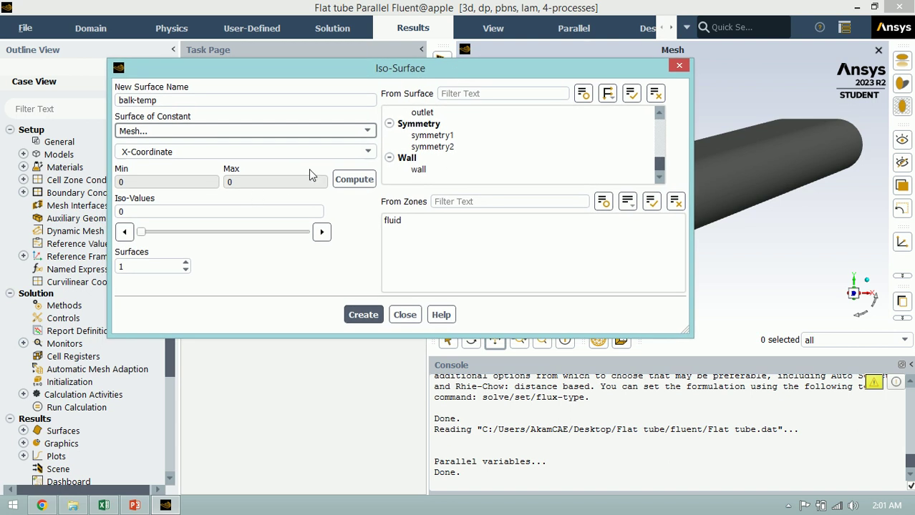
Use Z-Coordinate as the constant, compute its range, and create the balk-temp surface at an iso-value of 0.4 m.
{"action": "left_click", "coordinate": [236, 152]}
{"action": "left_click", "coordinate": [161, 176]}
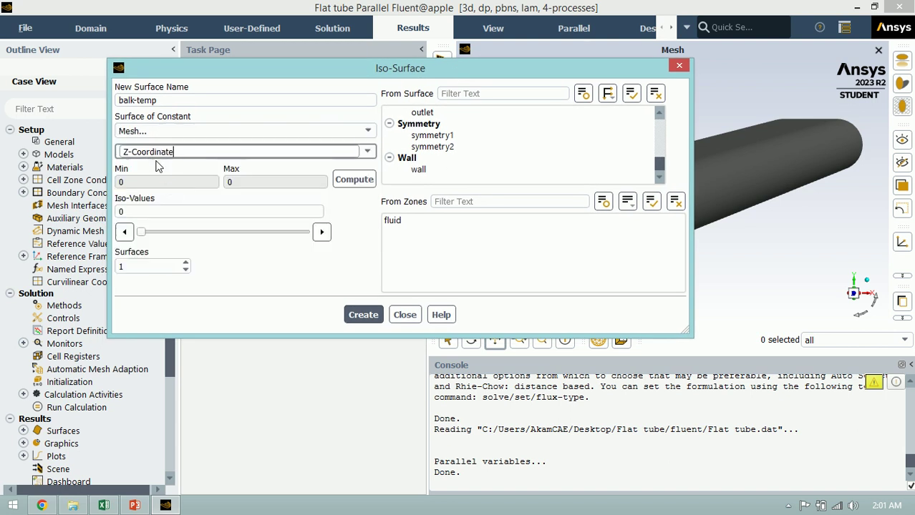
{"action": "left_click", "coordinate": [354, 180]}
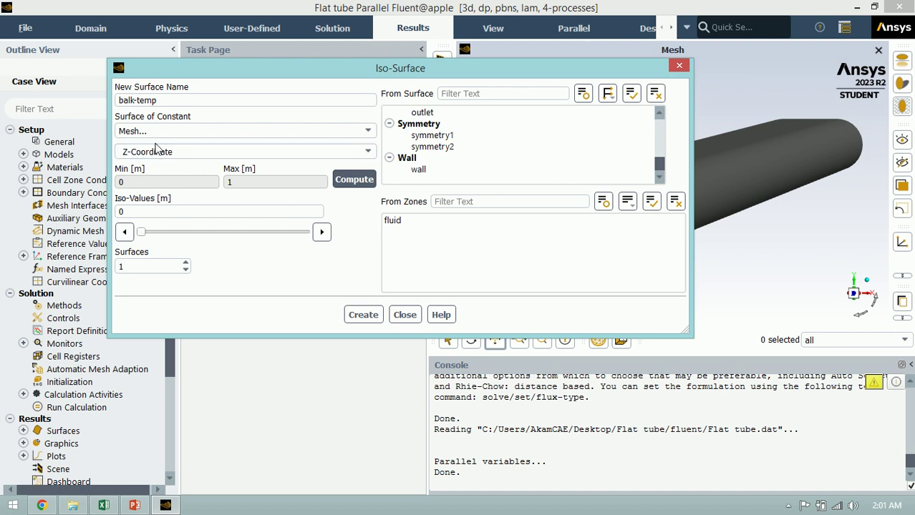
{"action": "left_click", "coordinate": [148, 212]}
{"action": "left_click", "coordinate": [151, 213]}
{"action": "type", "text": ".4"}
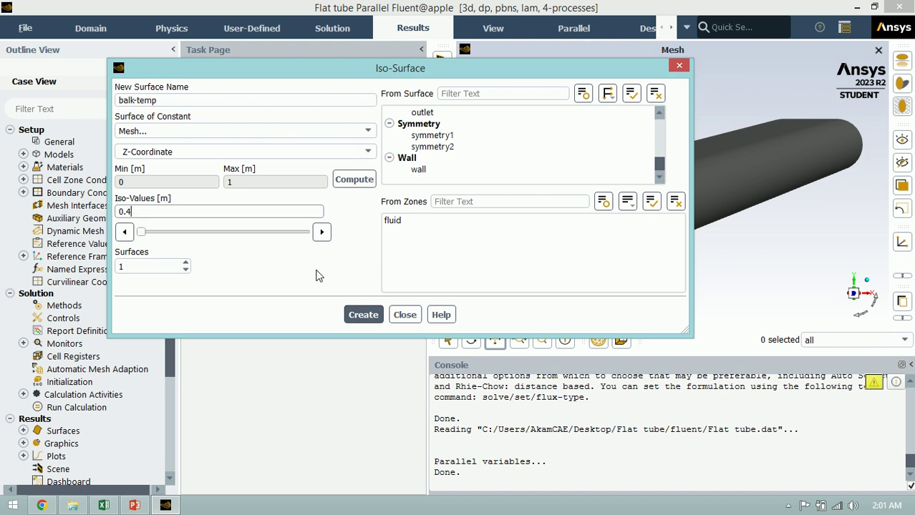
{"action": "left_click", "coordinate": [357, 315]}
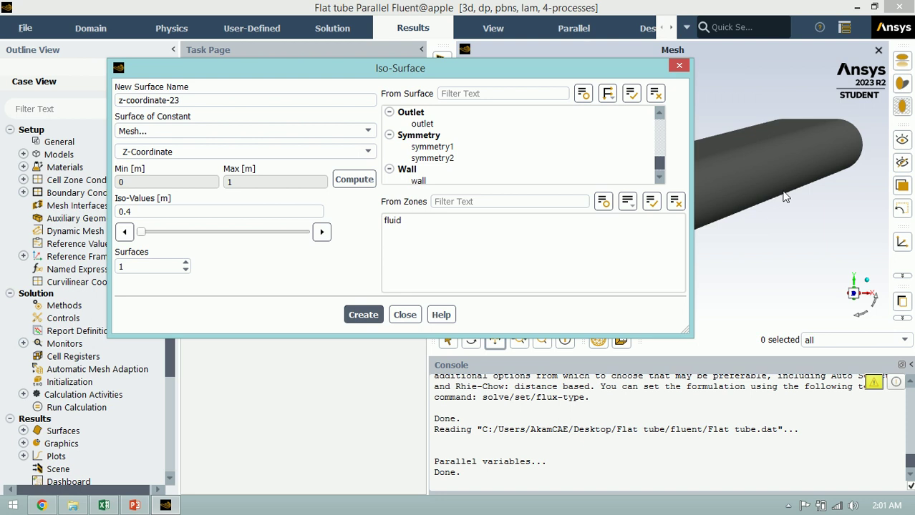
Create a second iso-surface named wall-temp at the same Z-coordinate, taken only from the wall surface, and close the iso-surface dialog.
{"action": "double_click", "coordinate": [237, 103]}
{"action": "triple_click", "coordinate": [236, 104]}
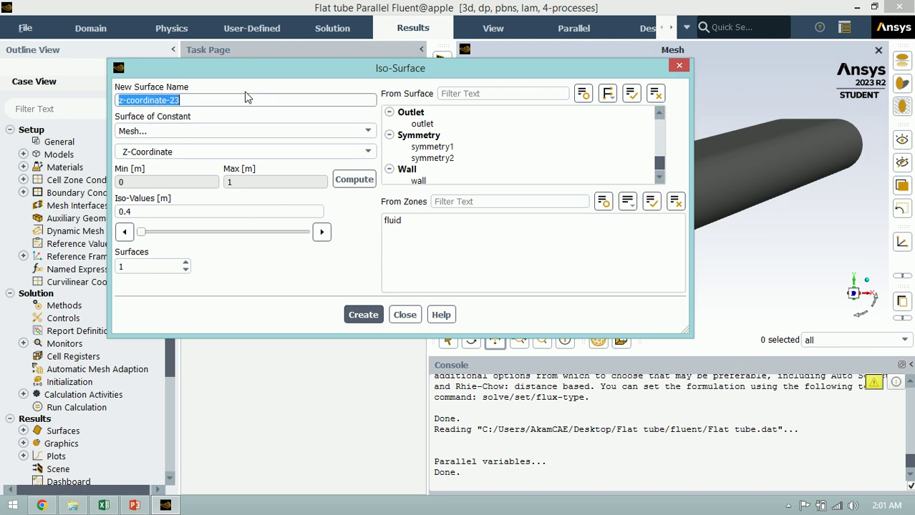
{"action": "type", "text": "wal"}
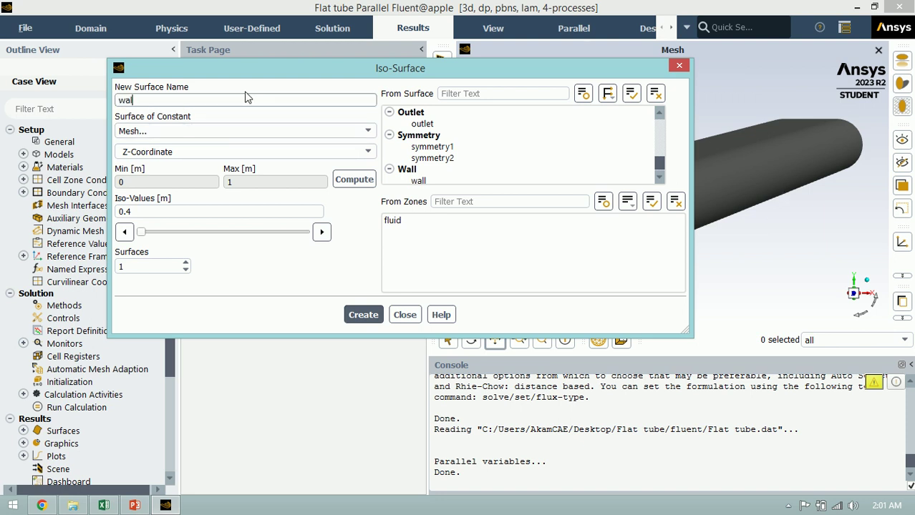
{"action": "type", "text": "l-temp"}
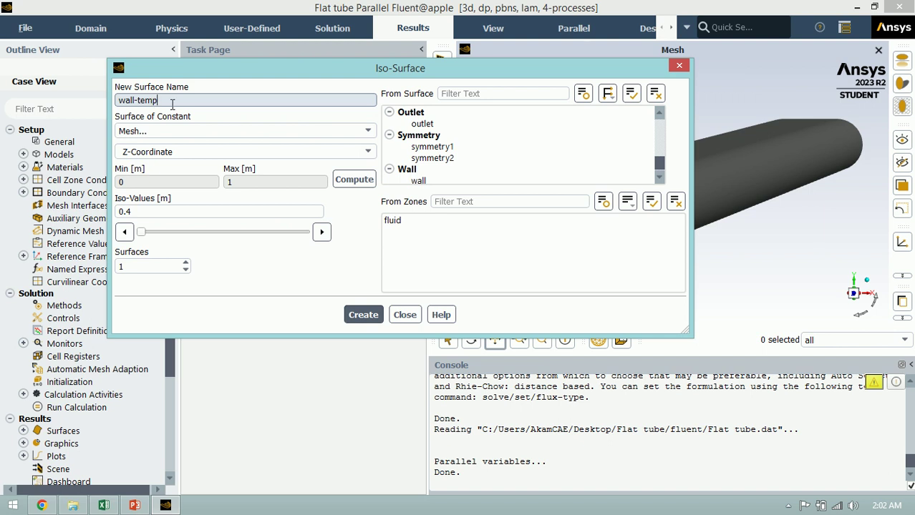
{"action": "scroll", "coordinate": [565, 160], "scroll_direction": "down", "scroll_amount": 1}
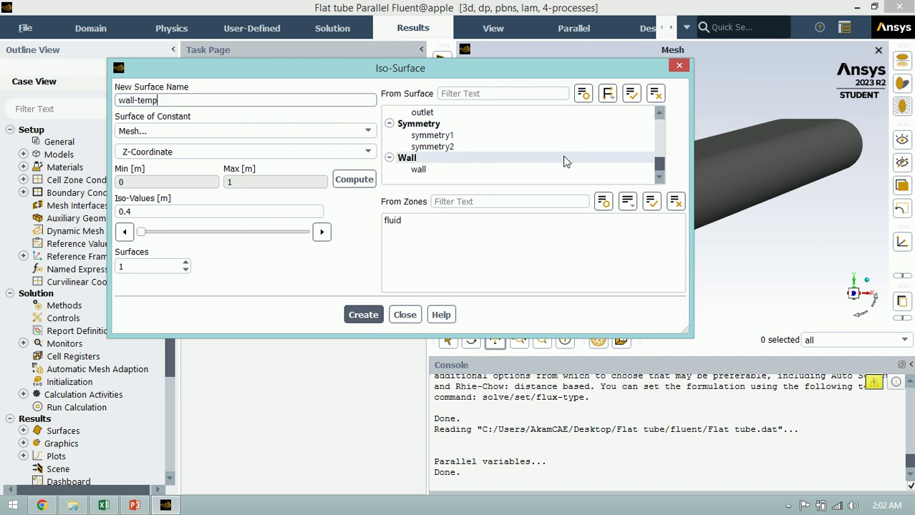
{"action": "left_click", "coordinate": [429, 171]}
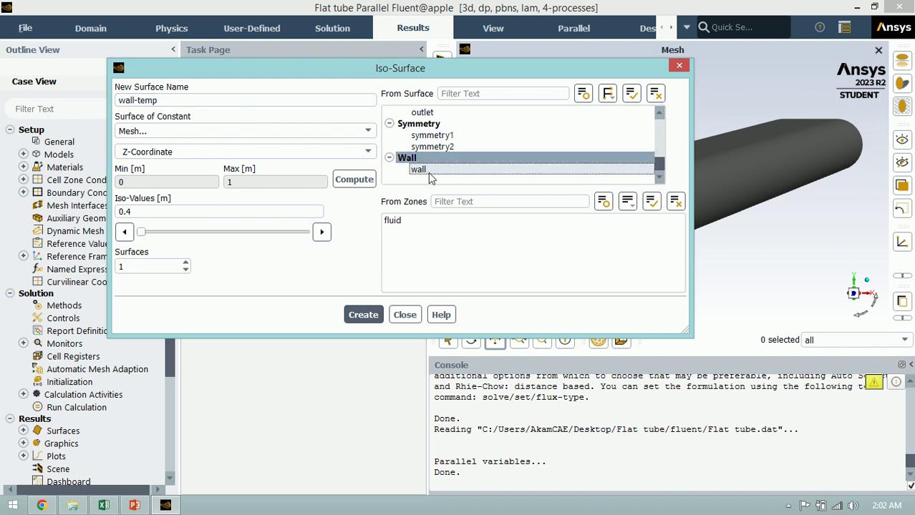
{"action": "left_click", "coordinate": [429, 172]}
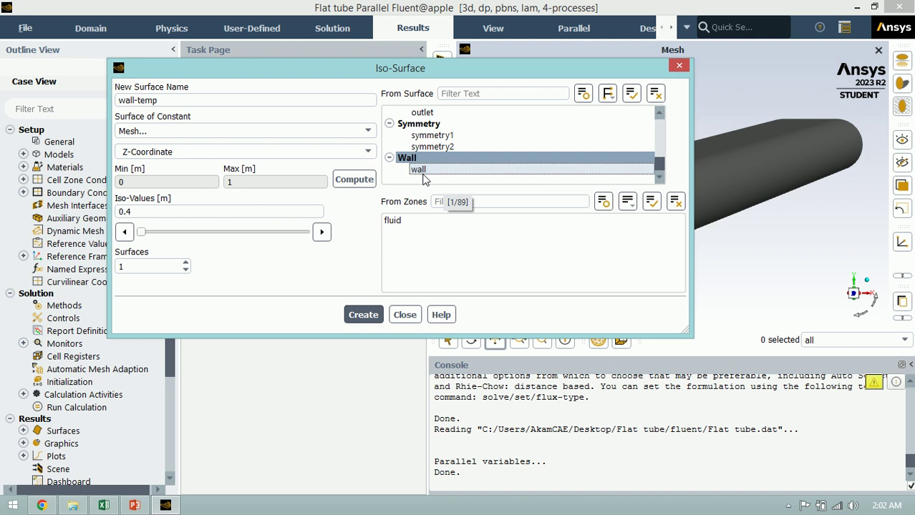
{"action": "left_click", "coordinate": [360, 317]}
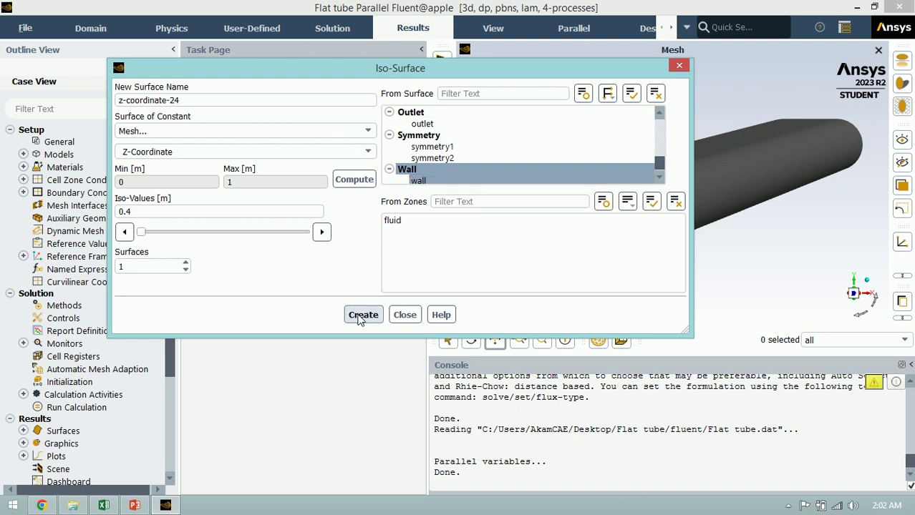
{"action": "left_click", "coordinate": [399, 317]}
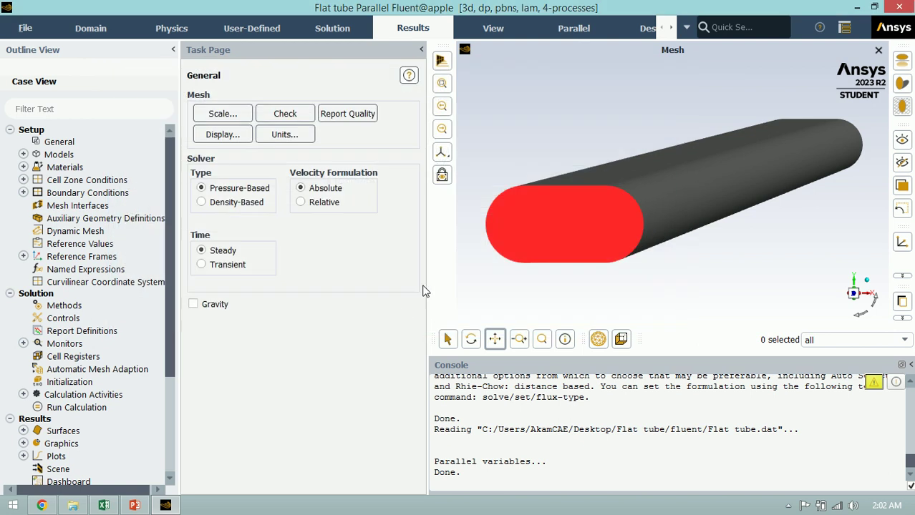
Open the mesh display settings and deselect the wall surface.
{"action": "left_click", "coordinate": [206, 133]}
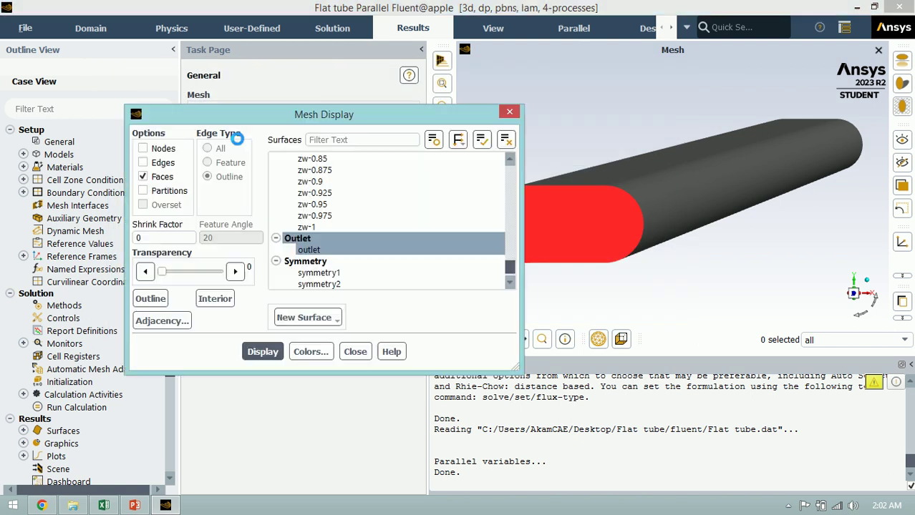
{"action": "left_click", "coordinate": [510, 283]}
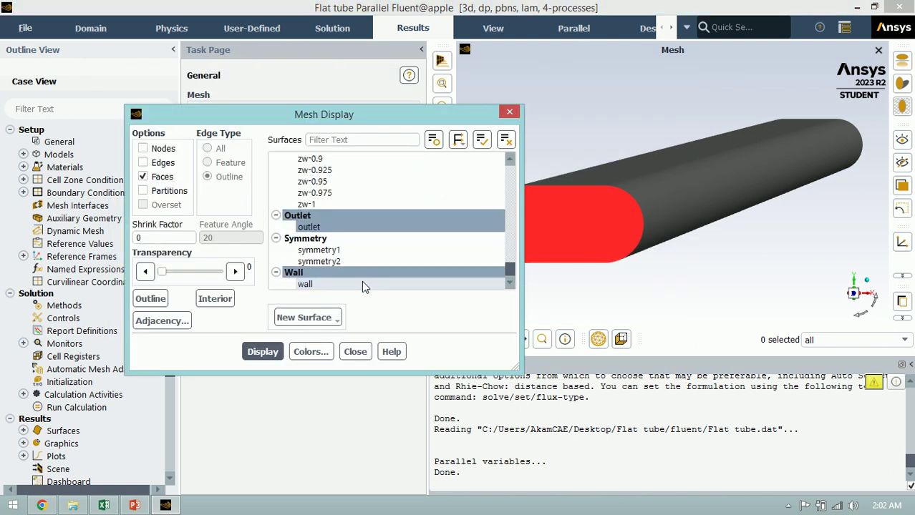
{"action": "left_click", "coordinate": [366, 287]}
Look through the list of iso-surfaces available for display, including the z and zw sections along the tube.
{"action": "left_click", "coordinate": [505, 271]}
{"action": "left_click_drag", "start_coordinate": [510, 270], "coordinate": [511, 174]}
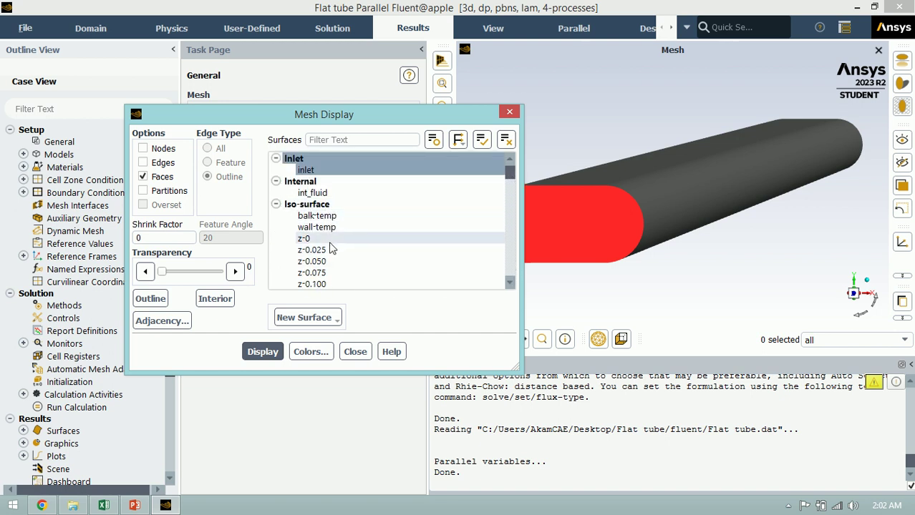
{"action": "scroll", "coordinate": [331, 236], "scroll_direction": "down", "scroll_amount": 10}
{"action": "scroll", "coordinate": [333, 207], "scroll_direction": "down", "scroll_amount": 15}
{"action": "scroll", "coordinate": [333, 214], "scroll_direction": "up", "scroll_amount": 4}
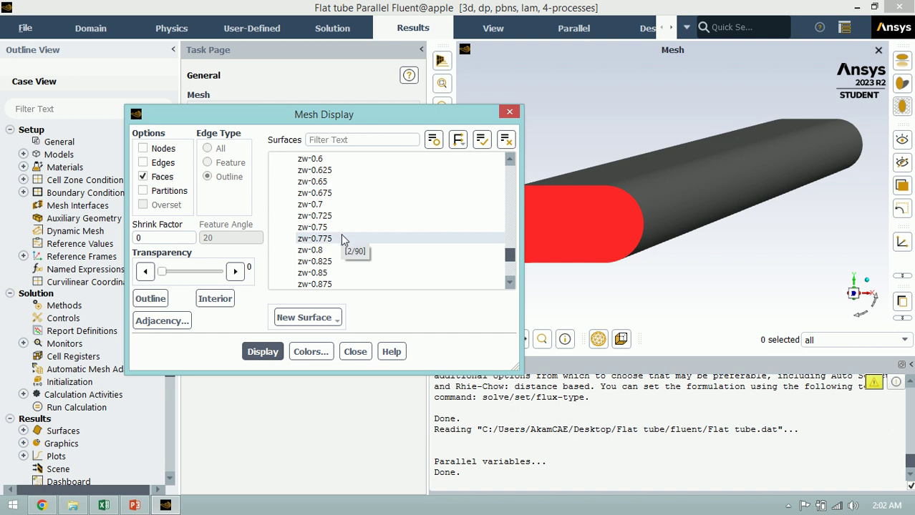
{"action": "scroll", "coordinate": [341, 239], "scroll_direction": "up", "scroll_amount": 10}
{"action": "scroll", "coordinate": [341, 236], "scroll_direction": "up", "scroll_amount": 13}
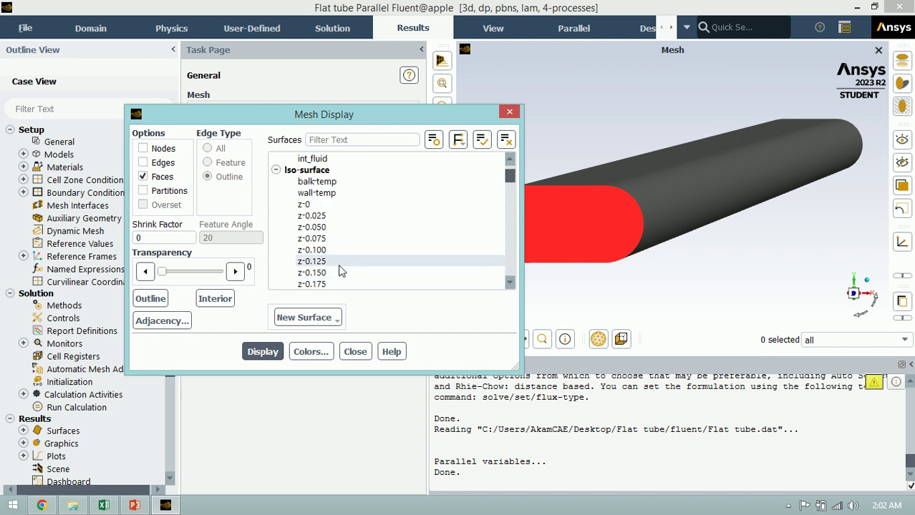
{"action": "scroll", "coordinate": [340, 269], "scroll_direction": "up", "scroll_amount": 1}
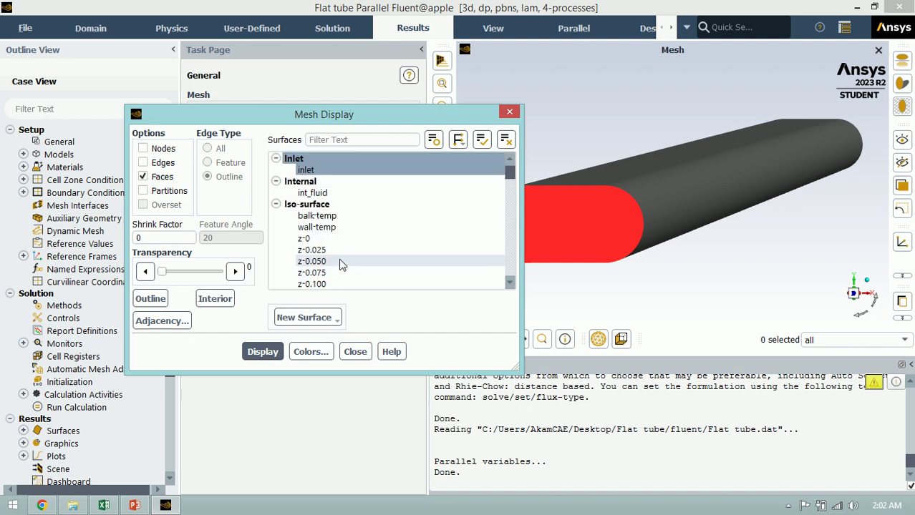
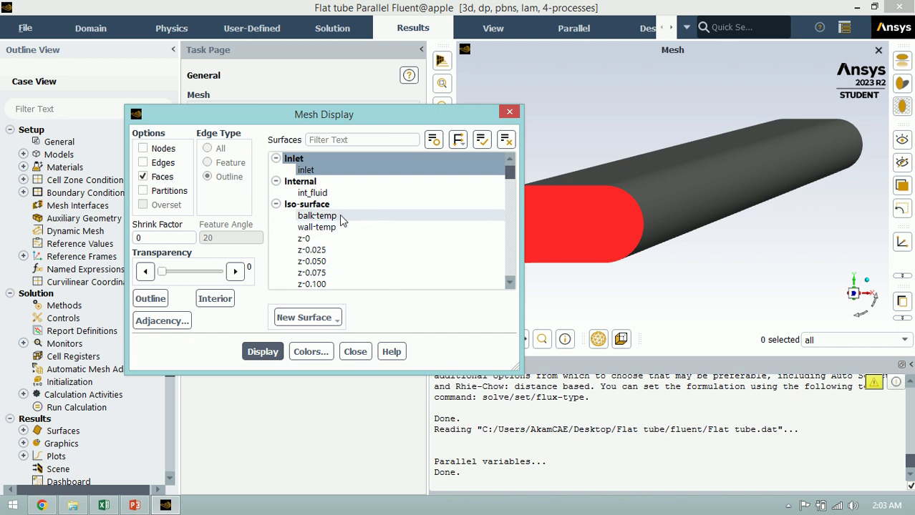
Display the balk-temp iso-surface together with the inlet and outlet.
{"action": "left_click", "coordinate": [325, 217]}
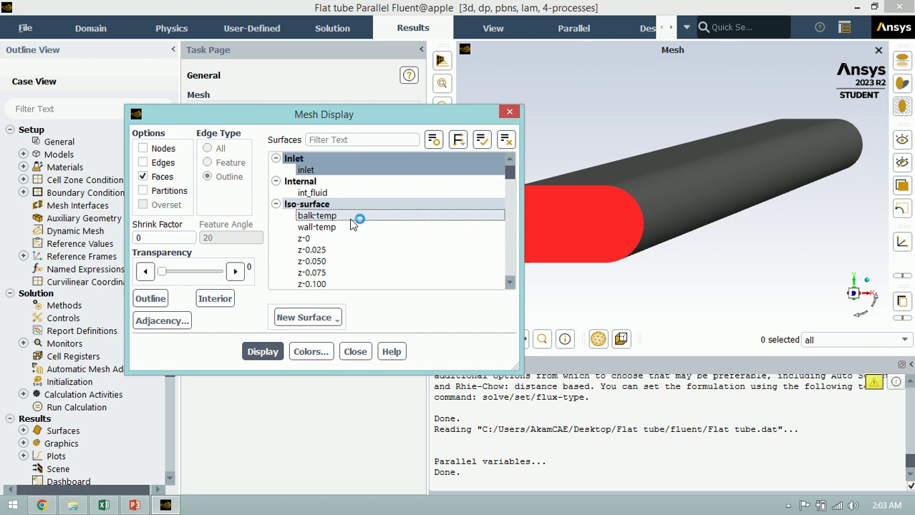
{"action": "left_click", "coordinate": [350, 217]}
{"action": "left_click", "coordinate": [254, 356]}
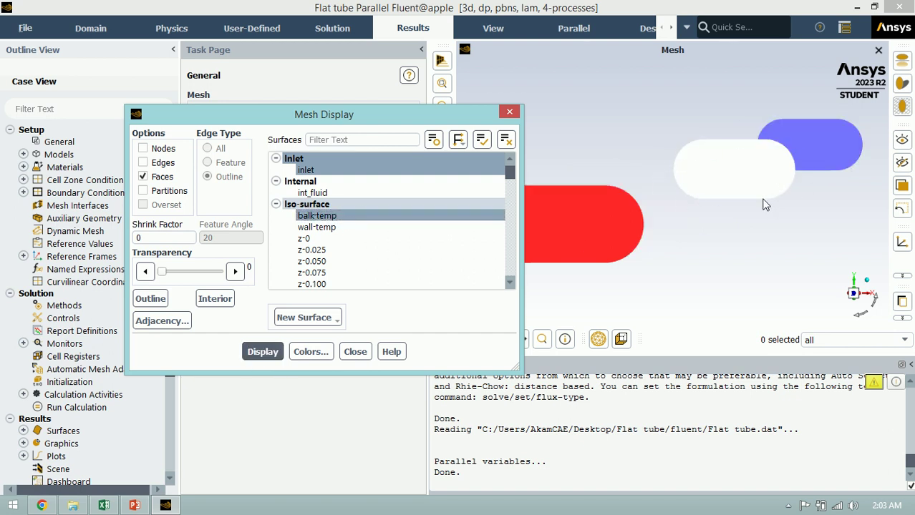
Display the wall-temp iso-surface in place of balk-temp and close the mesh display settings.
{"action": "left_click", "coordinate": [372, 223]}
{"action": "left_click", "coordinate": [341, 217]}
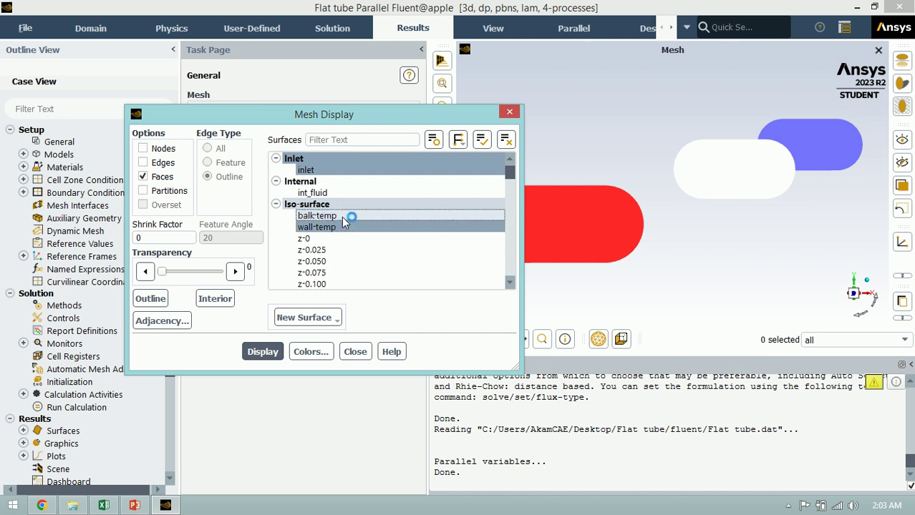
{"action": "left_click", "coordinate": [318, 228]}
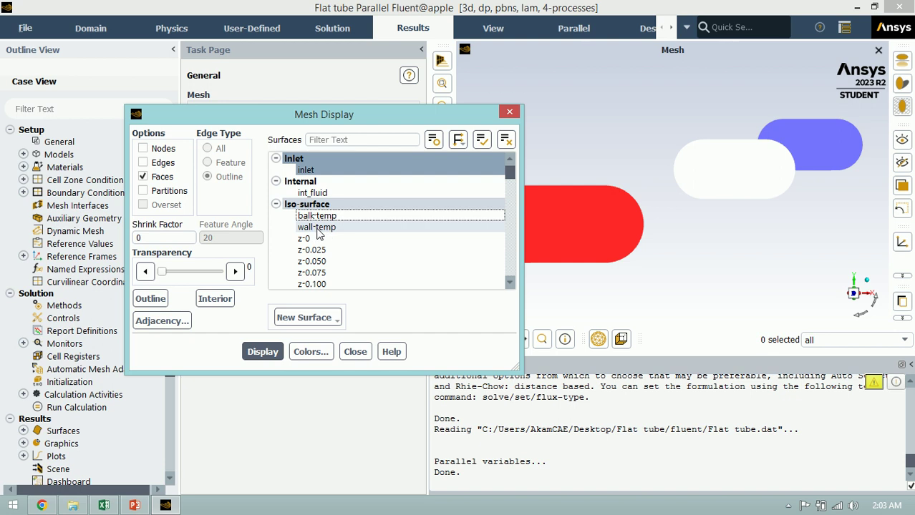
{"action": "left_click", "coordinate": [329, 229]}
{"action": "left_click", "coordinate": [270, 356]}
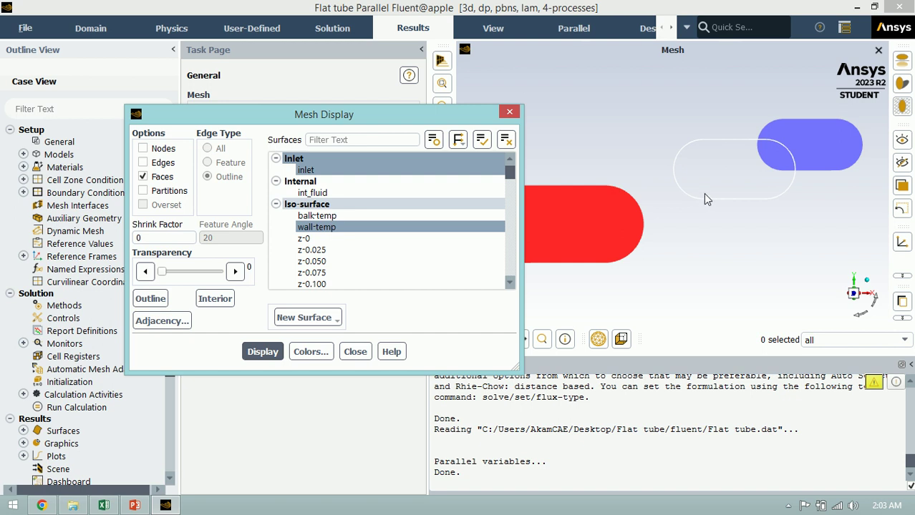
{"action": "left_click", "coordinate": [509, 111]}
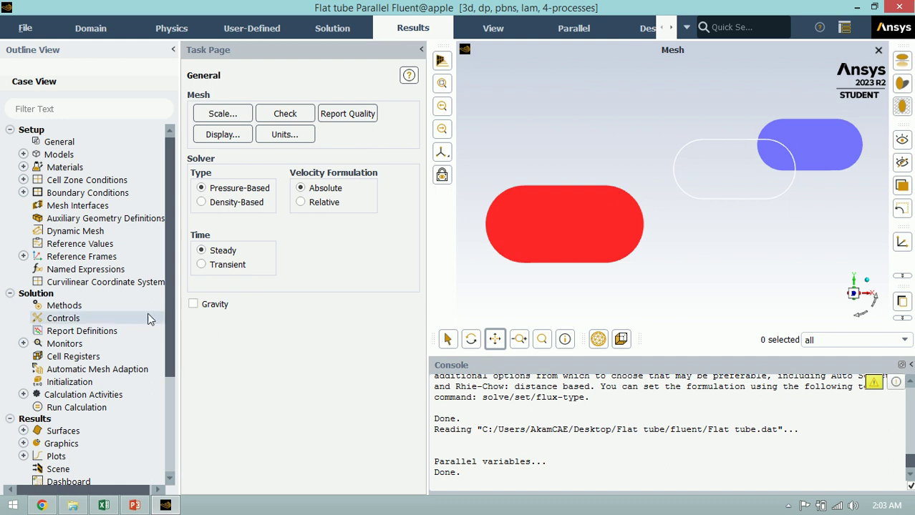
Open the Surface Integrals settings from the results reports.
{"action": "left_click_drag", "start_coordinate": [171, 317], "coordinate": [171, 454]}
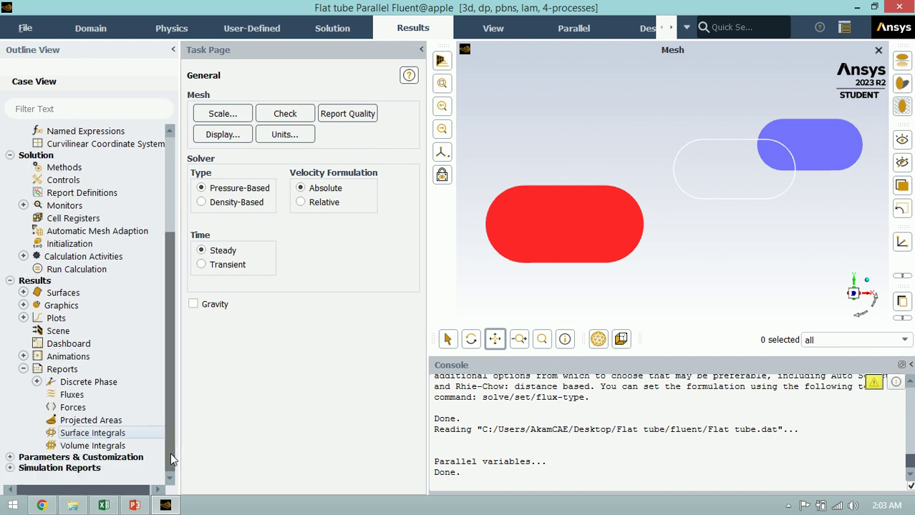
{"action": "left_click", "coordinate": [24, 369]}
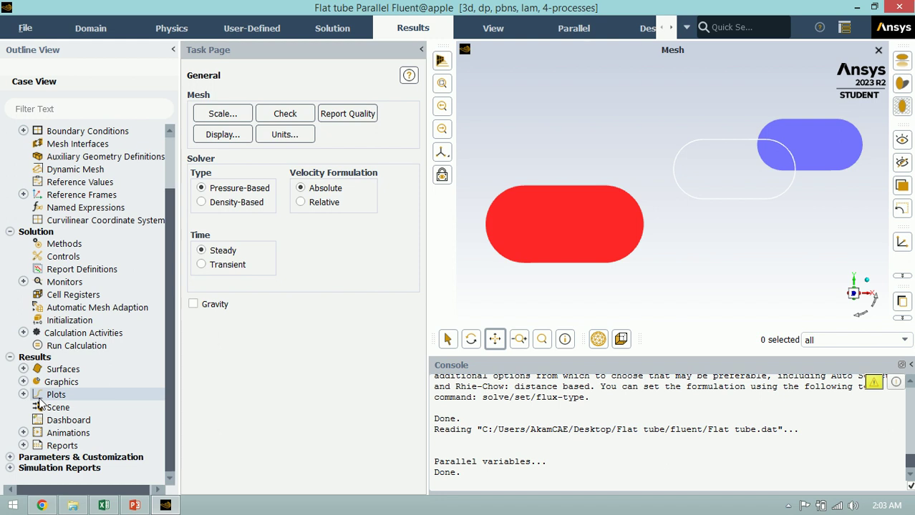
{"action": "left_click", "coordinate": [24, 445]}
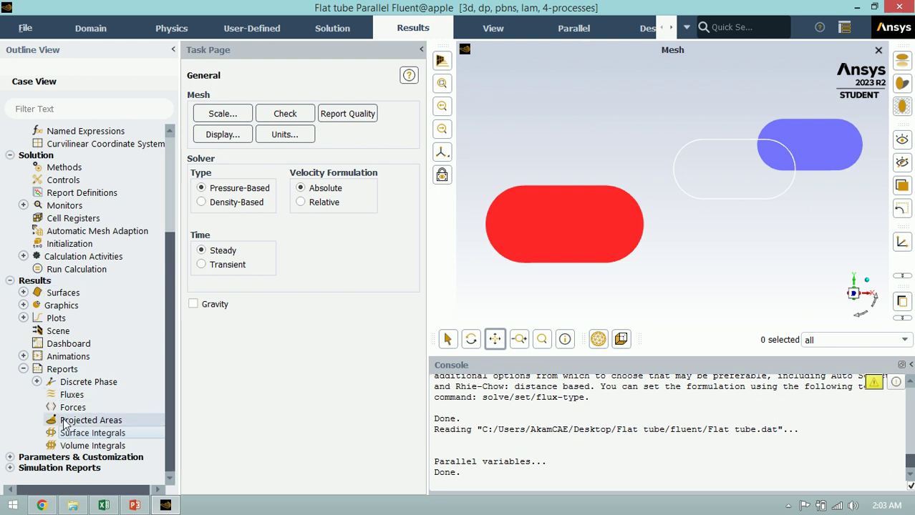
{"action": "double_click", "coordinate": [81, 434]}
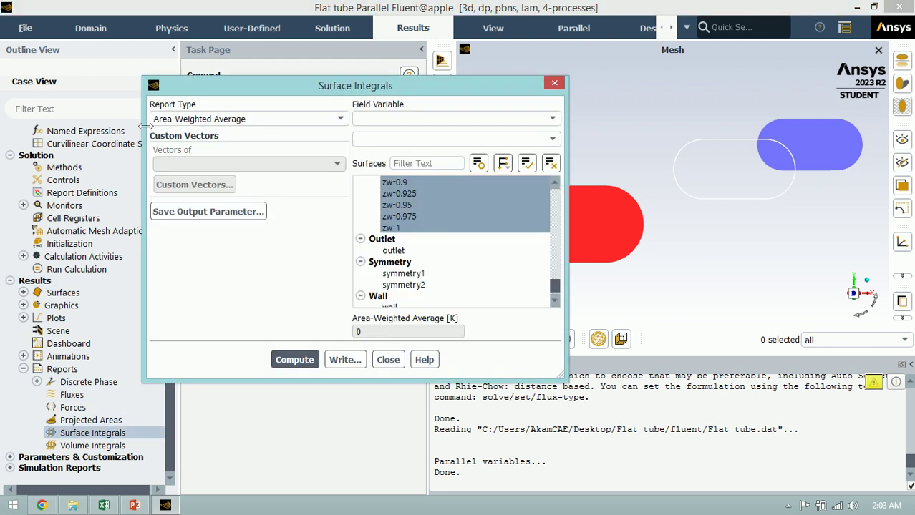
Look through the report types available for surface integrals and leave the current type selected.
{"action": "left_click", "coordinate": [207, 121]}
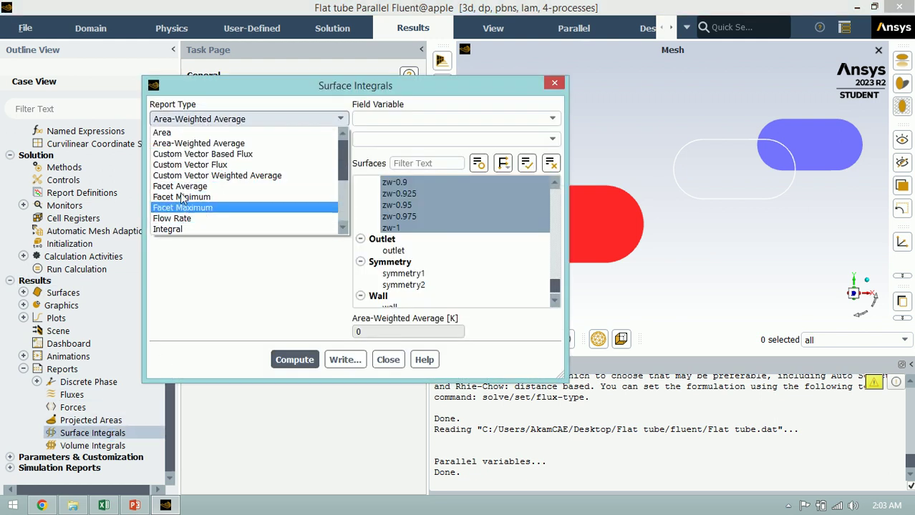
{"action": "scroll", "coordinate": [187, 144], "scroll_direction": "down", "scroll_amount": 4}
{"action": "scroll", "coordinate": [192, 144], "scroll_direction": "up", "scroll_amount": 4}
{"action": "scroll", "coordinate": [196, 144], "scroll_direction": "down", "scroll_amount": 4}
{"action": "scroll", "coordinate": [202, 143], "scroll_direction": "up", "scroll_amount": 4}
{"action": "scroll", "coordinate": [202, 143], "scroll_direction": "down", "scroll_amount": 2}
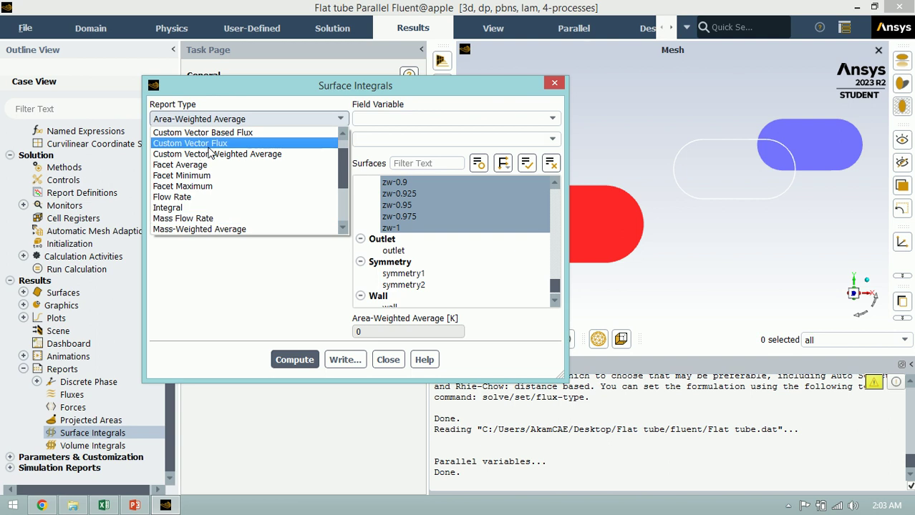
{"action": "left_click", "coordinate": [245, 284]}
Switch to Chrome and examine the Area, Integral and Area-Weighted Average definitions in the Ansys help on computing surface integrals.
{"action": "left_click", "coordinate": [41, 505]}
{"action": "left_click", "coordinate": [115, 11]}
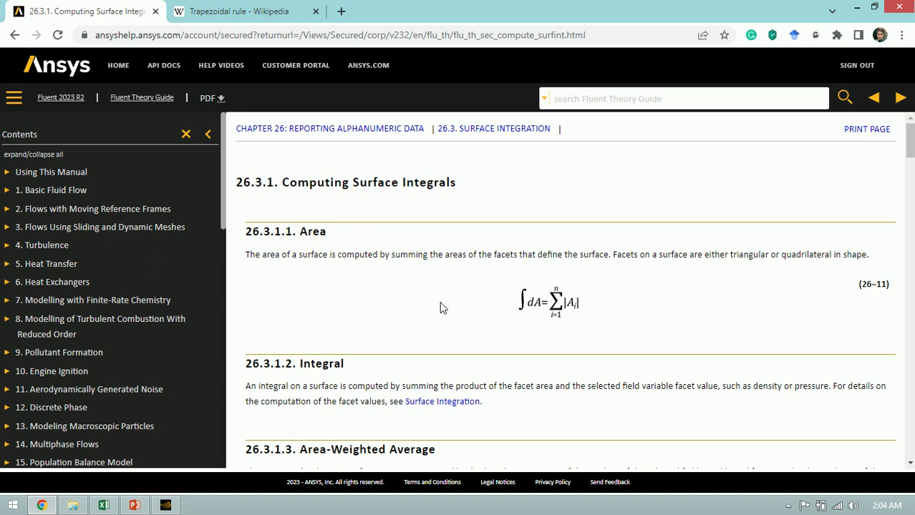
{"action": "double_click", "coordinate": [307, 237]}
{"action": "left_click_drag", "start_coordinate": [300, 365], "coordinate": [357, 368]}
{"action": "scroll", "coordinate": [361, 301], "scroll_direction": "down", "scroll_amount": 4}
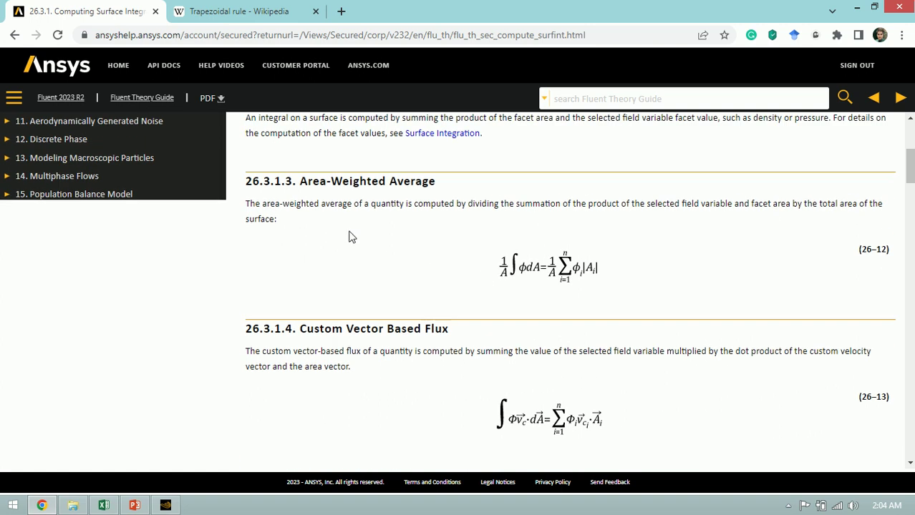
{"action": "left_click_drag", "start_coordinate": [301, 182], "coordinate": [436, 183]}
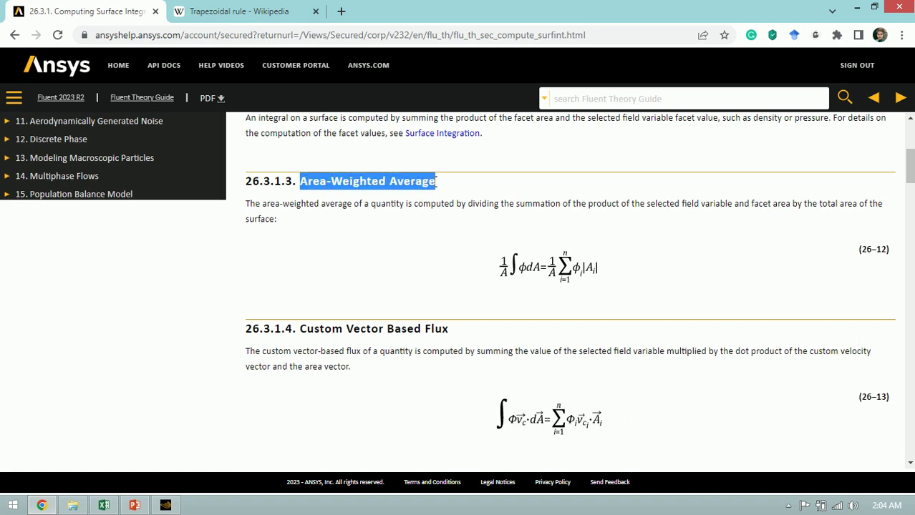
{"action": "scroll", "coordinate": [501, 251], "scroll_direction": "down", "scroll_amount": 4}
{"action": "scroll", "coordinate": [544, 211], "scroll_direction": "up", "scroll_amount": 3}
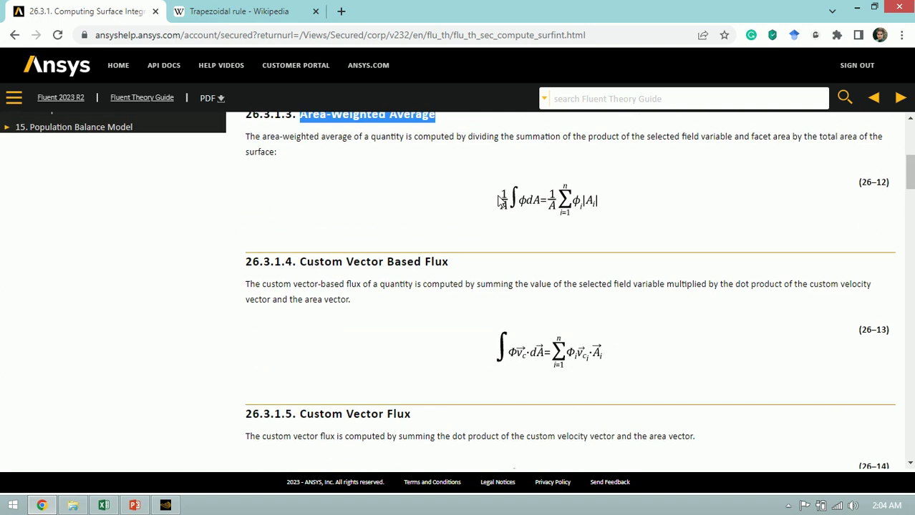
Examine the Mass-Weighted Average definition and formula in the Ansys help, then return to Fluent.
{"action": "scroll", "coordinate": [476, 264], "scroll_direction": "down", "scroll_amount": 15}
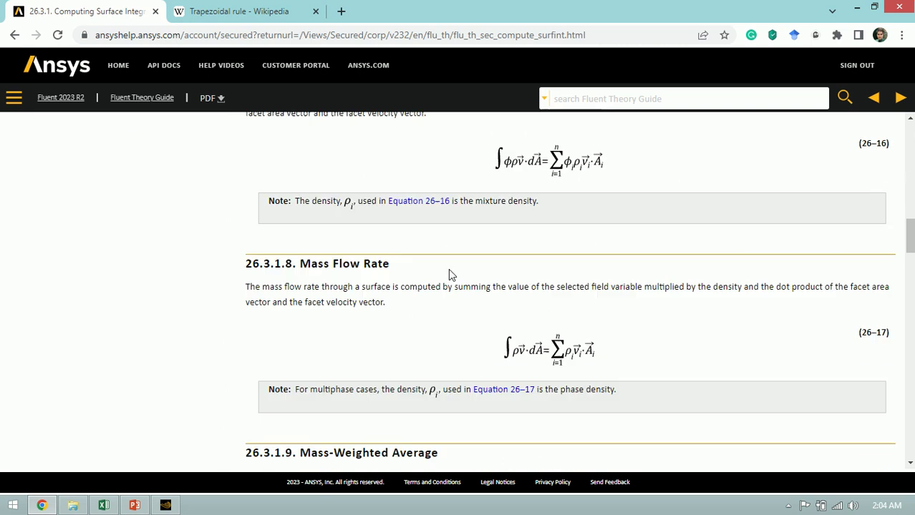
{"action": "left_click_drag", "start_coordinate": [301, 188], "coordinate": [454, 189]}
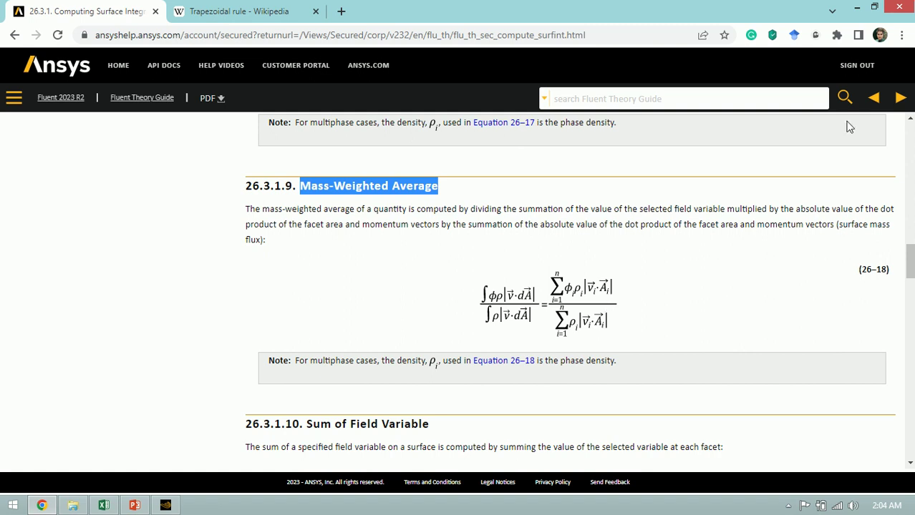
{"action": "left_click", "coordinate": [856, 7]}
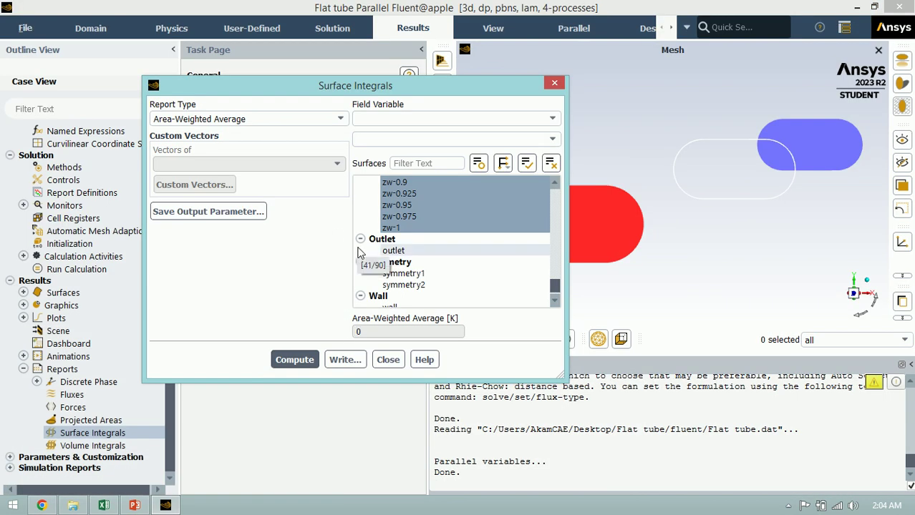
Set the surface integral report type to Mass-Weighted Average and the field variable to Static Temperature.
{"action": "left_click", "coordinate": [217, 123]}
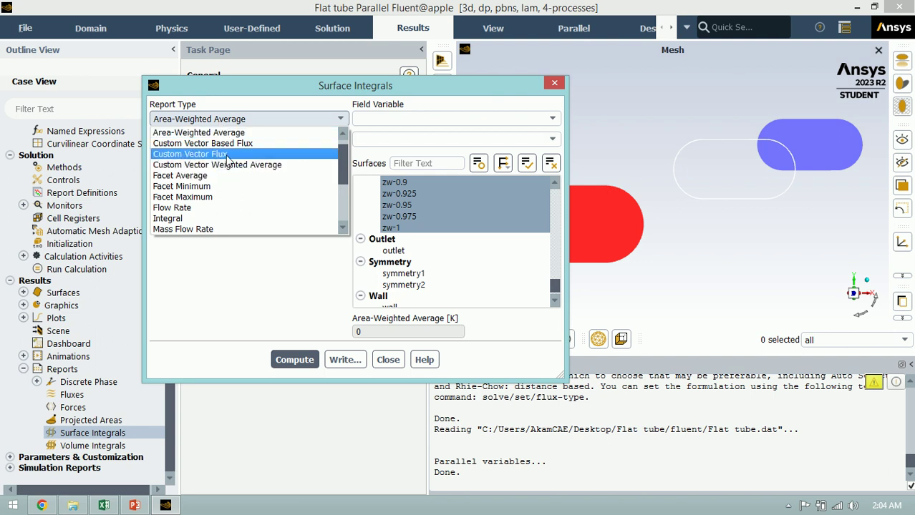
{"action": "scroll", "coordinate": [227, 155], "scroll_direction": "down", "scroll_amount": 3}
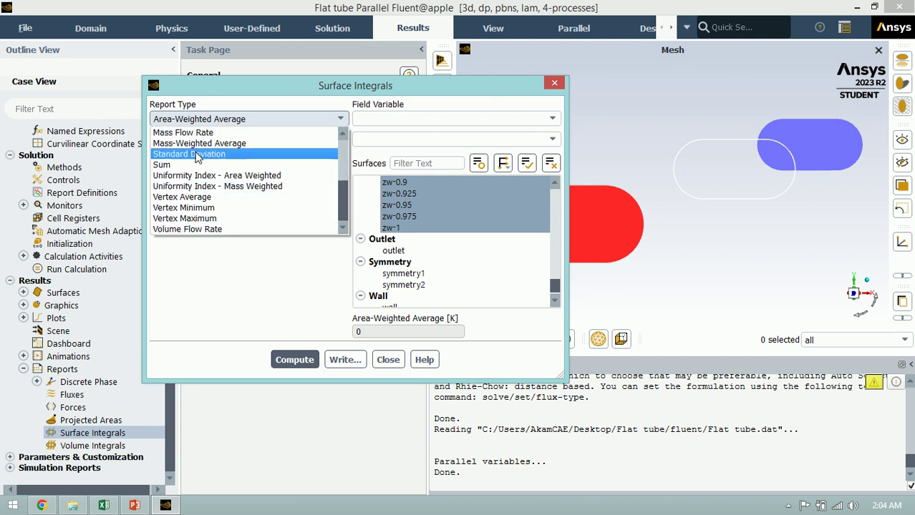
{"action": "scroll", "coordinate": [204, 188], "scroll_direction": "up", "scroll_amount": 2}
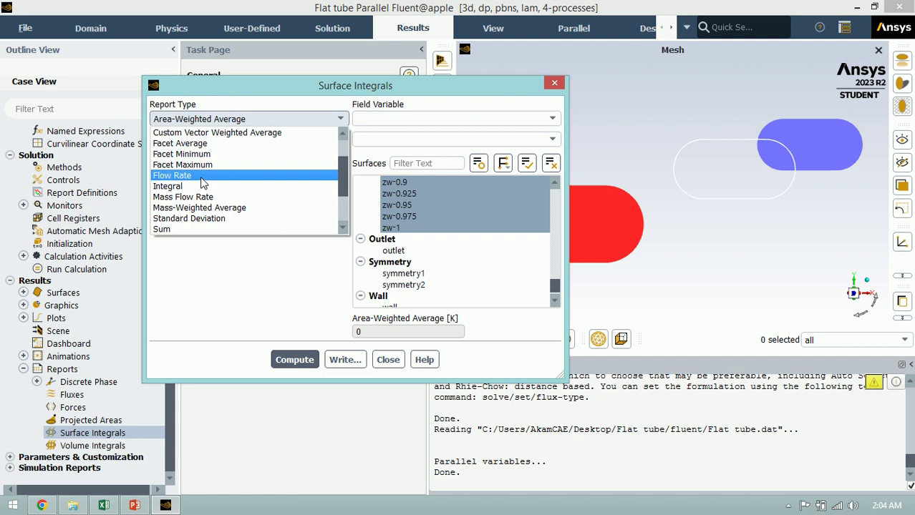
{"action": "left_click", "coordinate": [201, 212]}
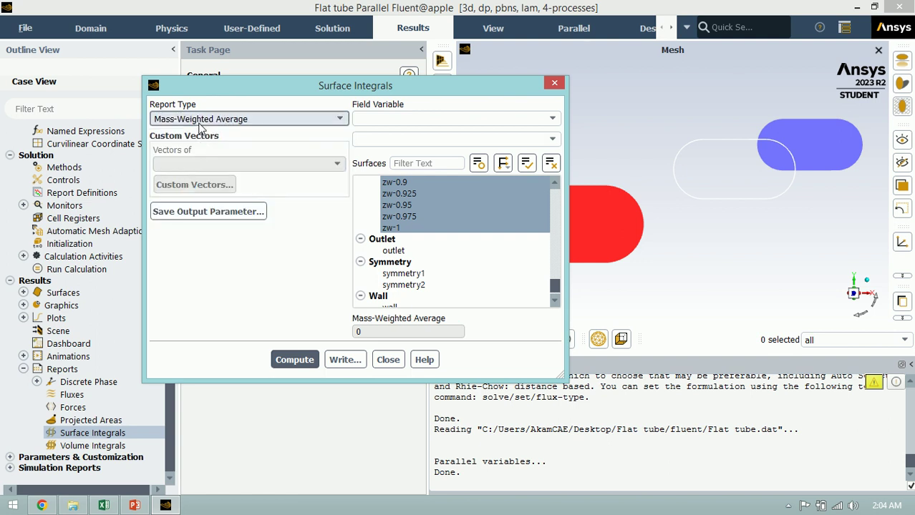
{"action": "left_click", "coordinate": [464, 122]}
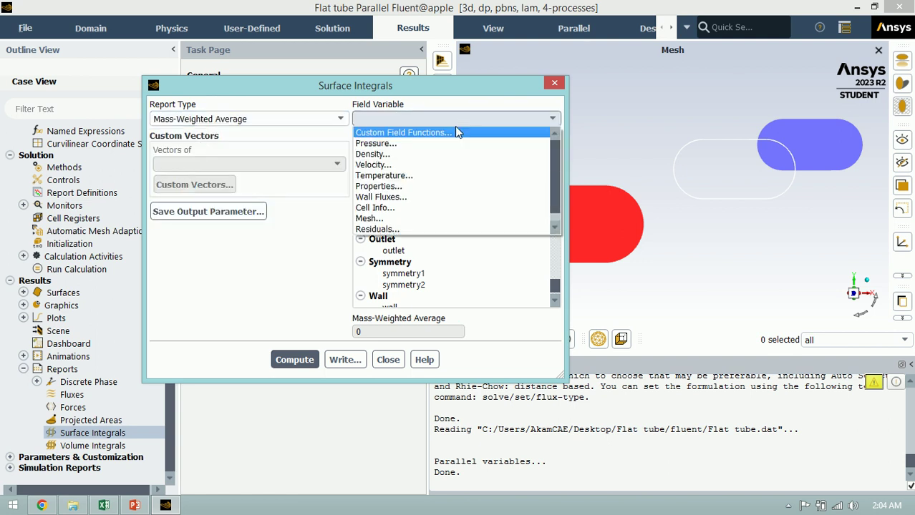
{"action": "left_click", "coordinate": [415, 175]}
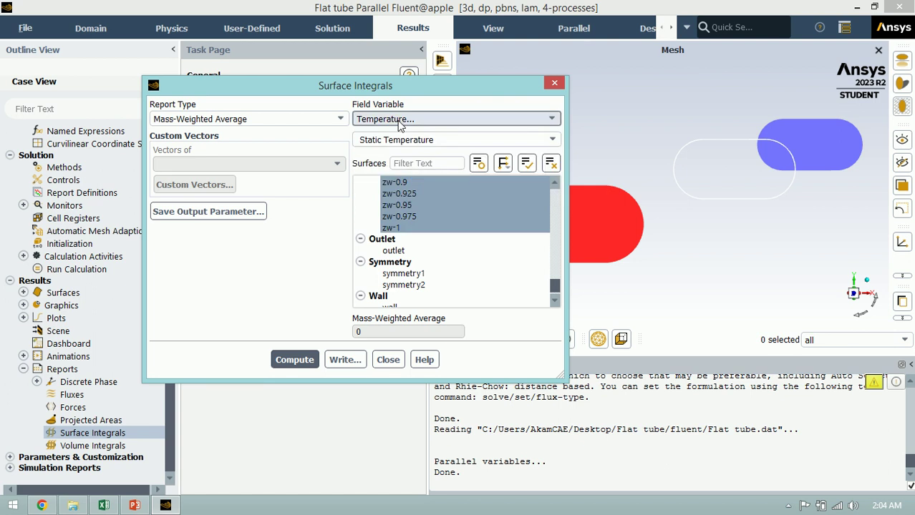
Deselect all surfaces and compute the mass-weighted average static temperature on the balk-temp iso-surface only.
{"action": "left_click", "coordinate": [551, 163]}
{"action": "left_click_drag", "start_coordinate": [555, 285], "coordinate": [559, 227]}
{"action": "scroll", "coordinate": [554, 222], "scroll_direction": "up", "scroll_amount": 9}
{"action": "left_click", "coordinate": [414, 218]}
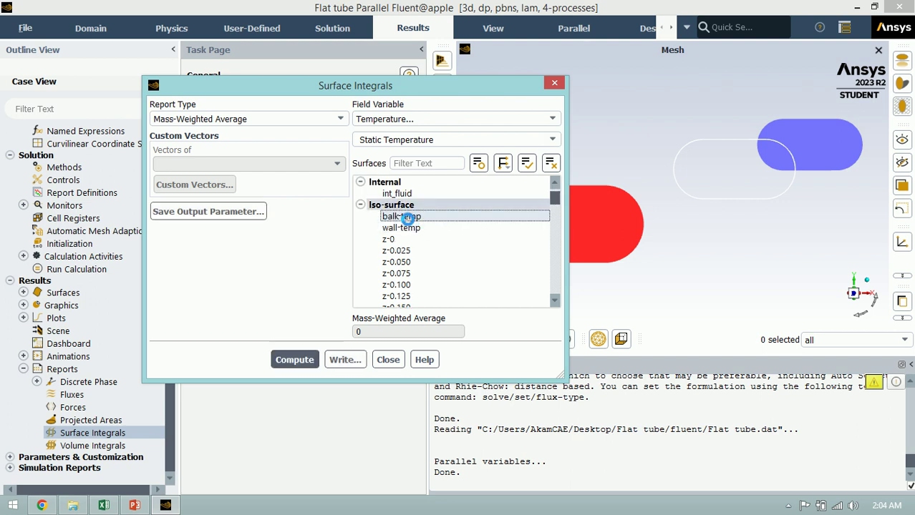
{"action": "left_click", "coordinate": [295, 360]}
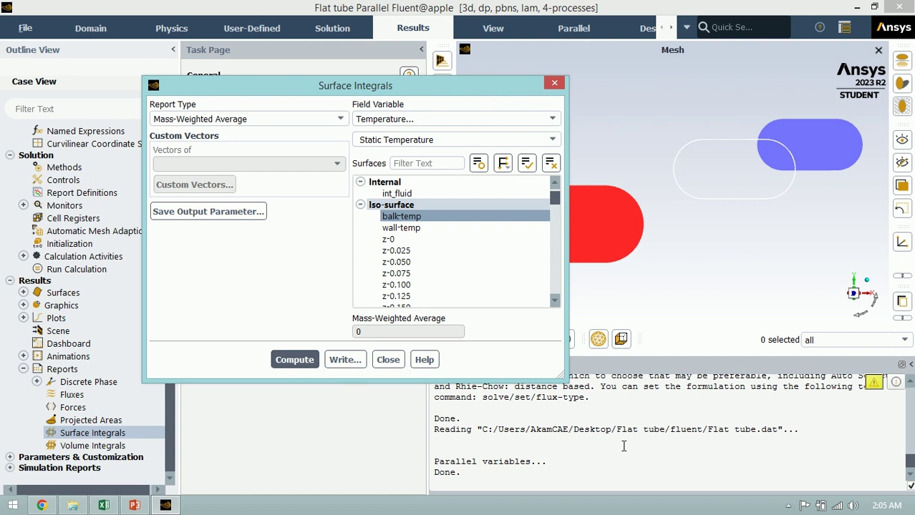
{"action": "left_click_drag", "start_coordinate": [670, 475], "coordinate": [718, 470]}
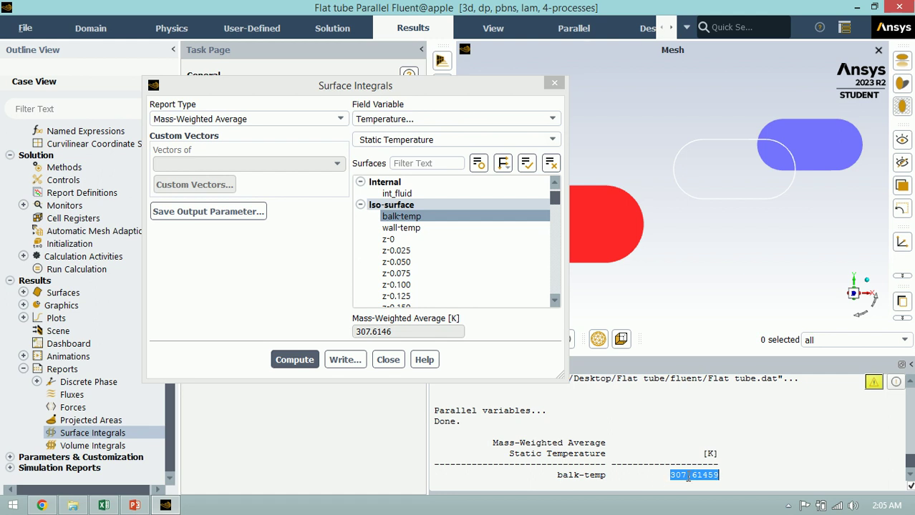
Compute the Area-Weighted Average of Wall Temperature on the wall-temp iso-surface instead of balk-temp.
{"action": "left_click", "coordinate": [396, 228]}
{"action": "left_click", "coordinate": [250, 119]}
{"action": "scroll", "coordinate": [202, 142], "scroll_direction": "up", "scroll_amount": 2}
{"action": "left_click", "coordinate": [201, 143]}
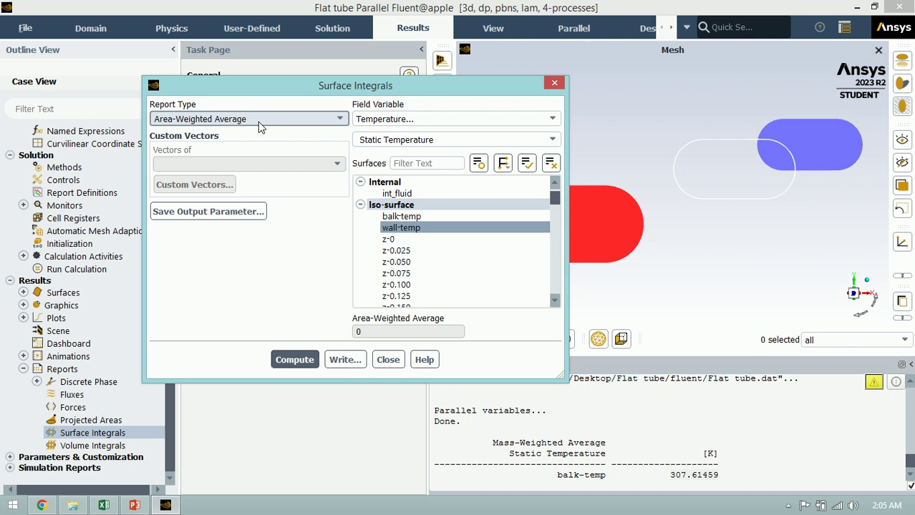
{"action": "left_click", "coordinate": [444, 140]}
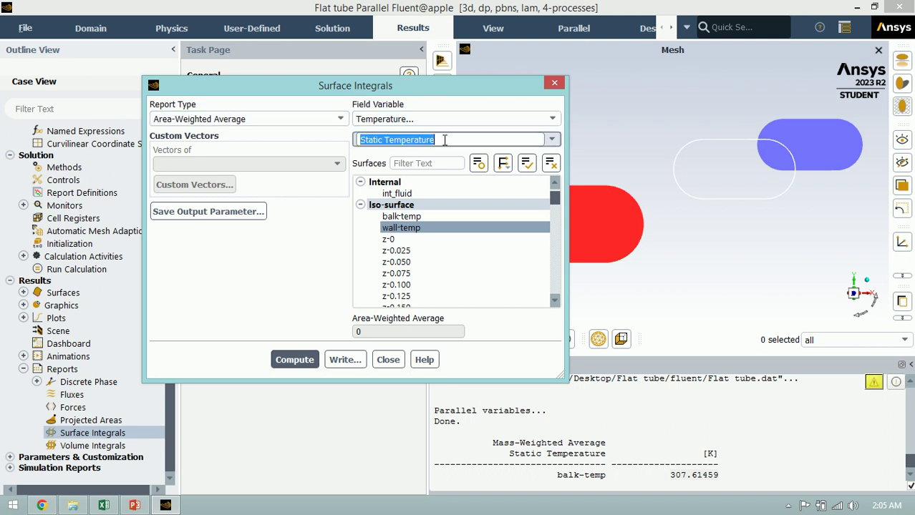
{"action": "left_click", "coordinate": [551, 140]}
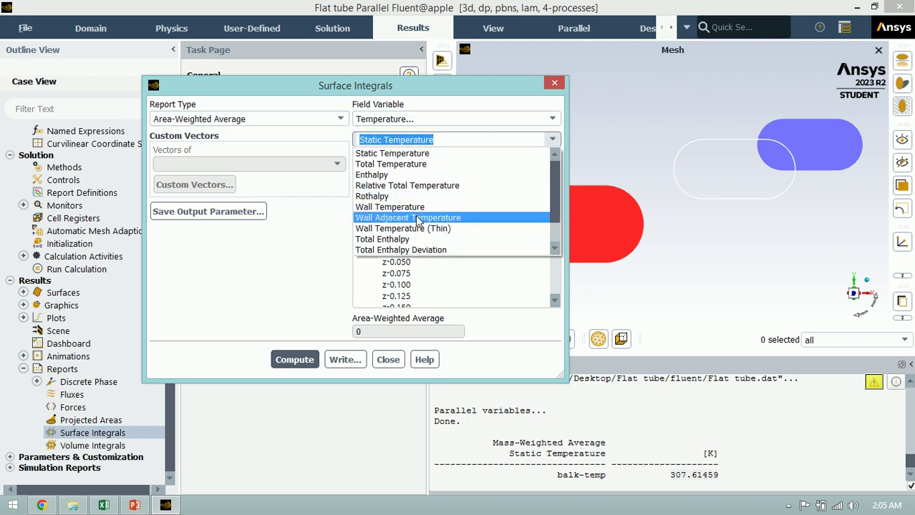
{"action": "left_click", "coordinate": [390, 208]}
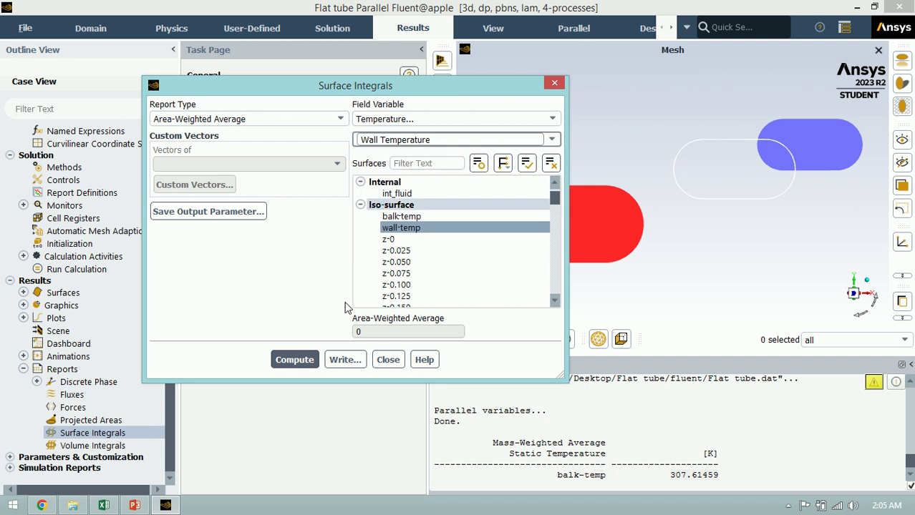
{"action": "left_click", "coordinate": [300, 360]}
{"action": "left_click_drag", "start_coordinate": [669, 475], "coordinate": [735, 480]}
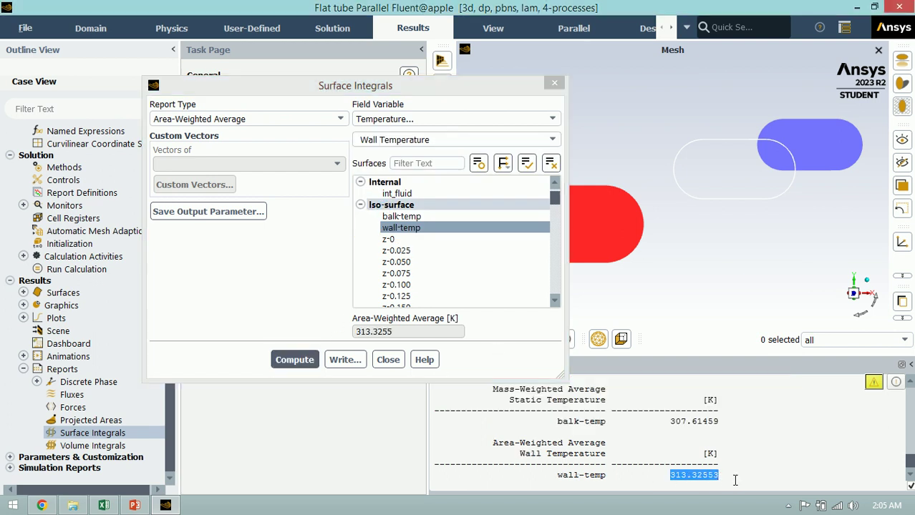
Clear the surface selection and select all the wall iso-surfaces from zw-0 through zw-1.
{"action": "left_click", "coordinate": [550, 163]}
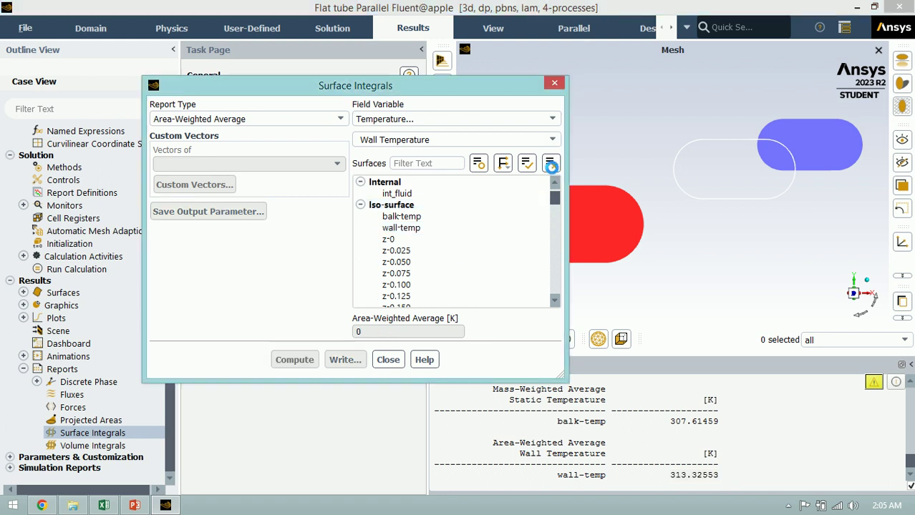
{"action": "left_click_drag", "start_coordinate": [670, 421], "coordinate": [728, 418]}
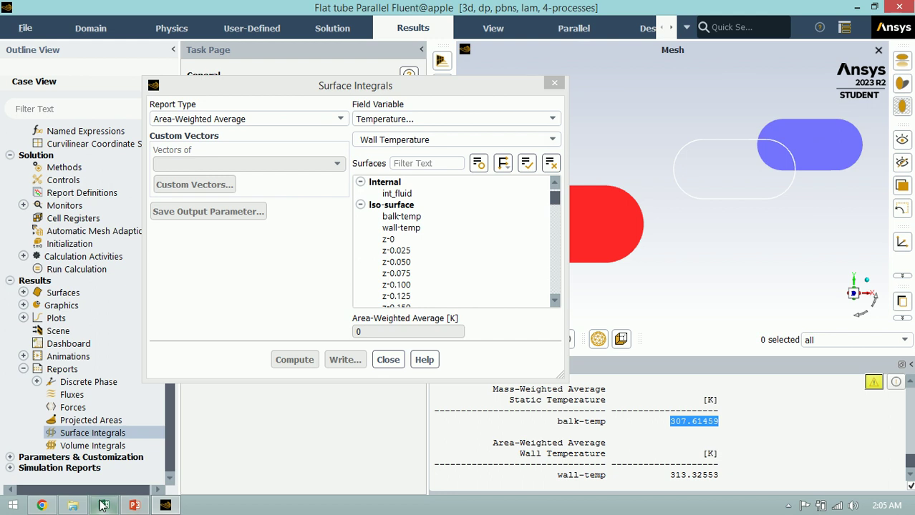
{"action": "mouse_move", "coordinate": [104, 505]}
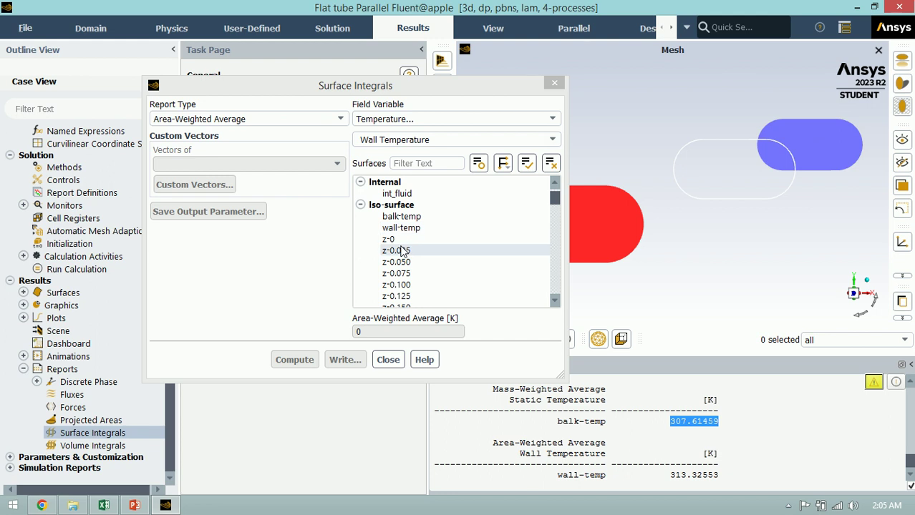
{"action": "left_click_drag", "start_coordinate": [555, 199], "coordinate": [557, 245]}
{"action": "scroll", "coordinate": [487, 250], "scroll_direction": "down", "scroll_amount": 4}
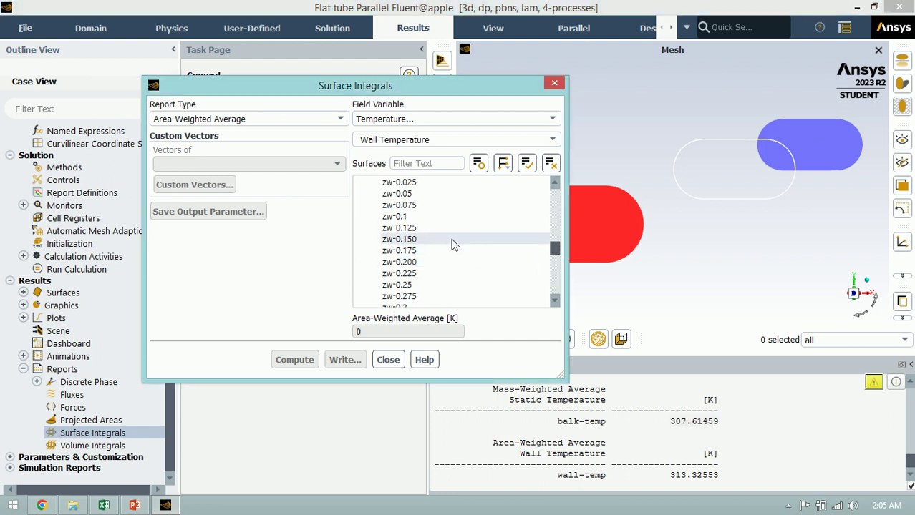
{"action": "scroll", "coordinate": [430, 211], "scroll_direction": "up", "scroll_amount": 1}
{"action": "scroll", "coordinate": [418, 221], "scroll_direction": "up", "scroll_amount": 3}
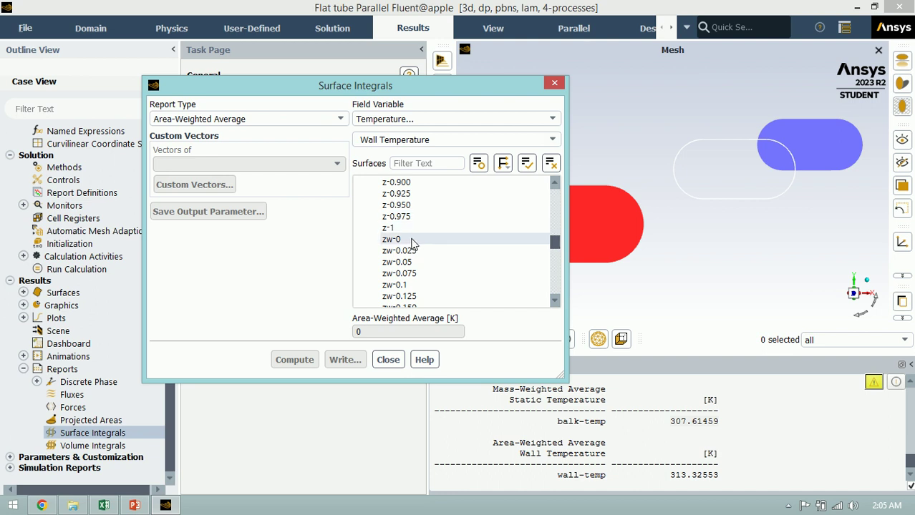
{"action": "left_click", "coordinate": [405, 242]}
{"action": "scroll", "coordinate": [418, 246], "scroll_direction": "down", "scroll_amount": 13}
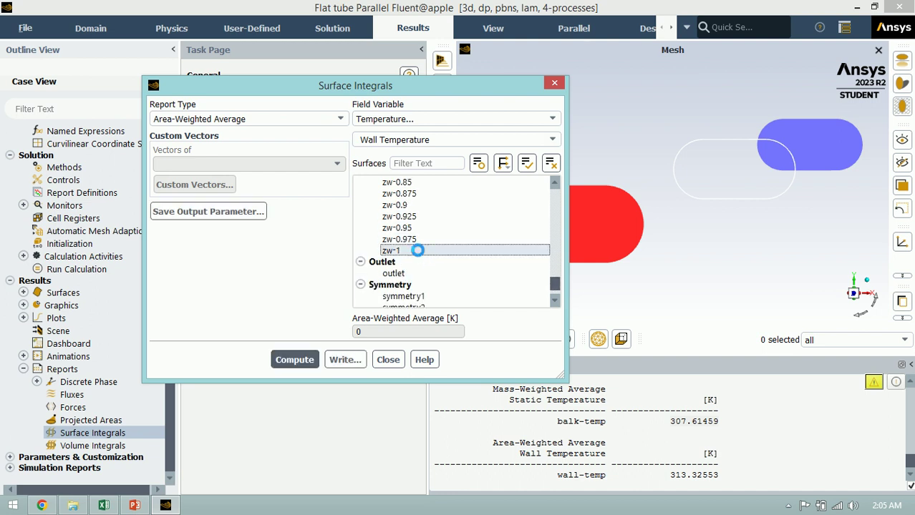
{"action": "left_click", "coordinate": [418, 250], "text": "shift"}
Write the area-weighted average wall temperatures of the selected surfaces over the existing Tw.txt, and open that file from the fluent folder.
{"action": "left_click", "coordinate": [343, 360]}
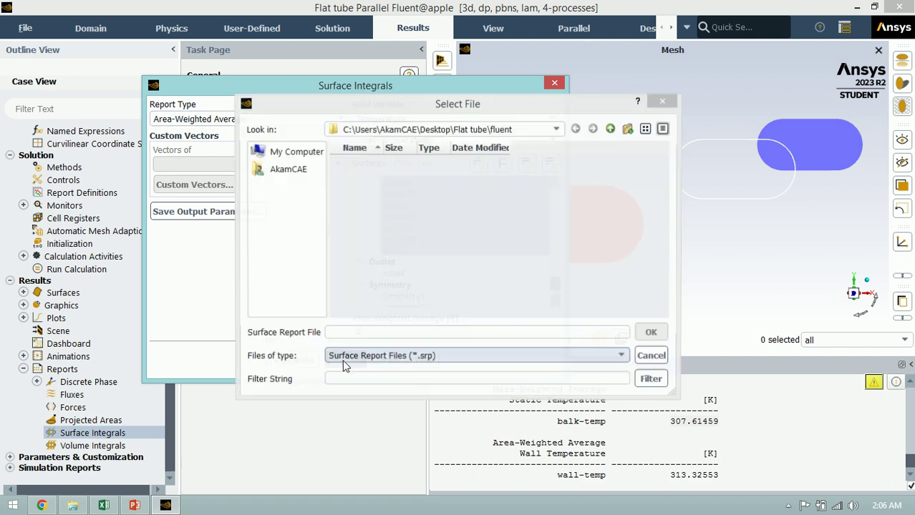
{"action": "left_click", "coordinate": [351, 356]}
{"action": "left_click", "coordinate": [372, 379]}
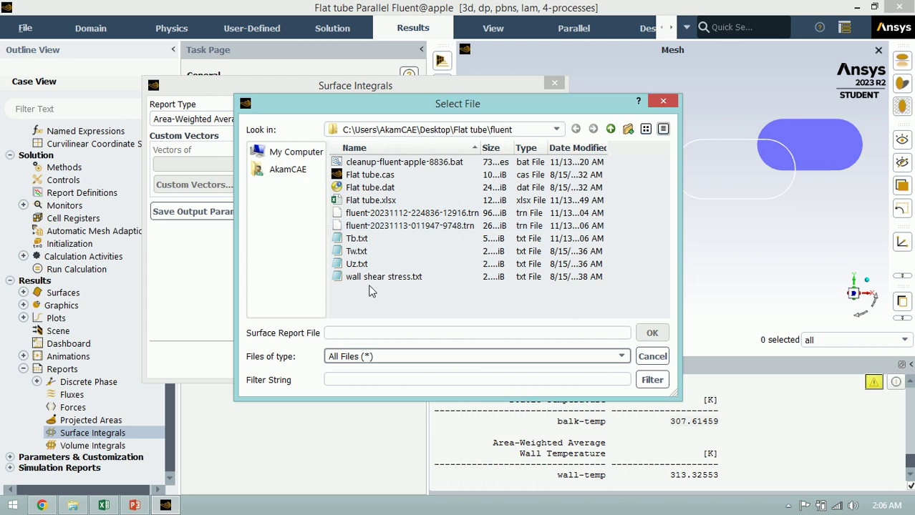
{"action": "left_click", "coordinate": [358, 252]}
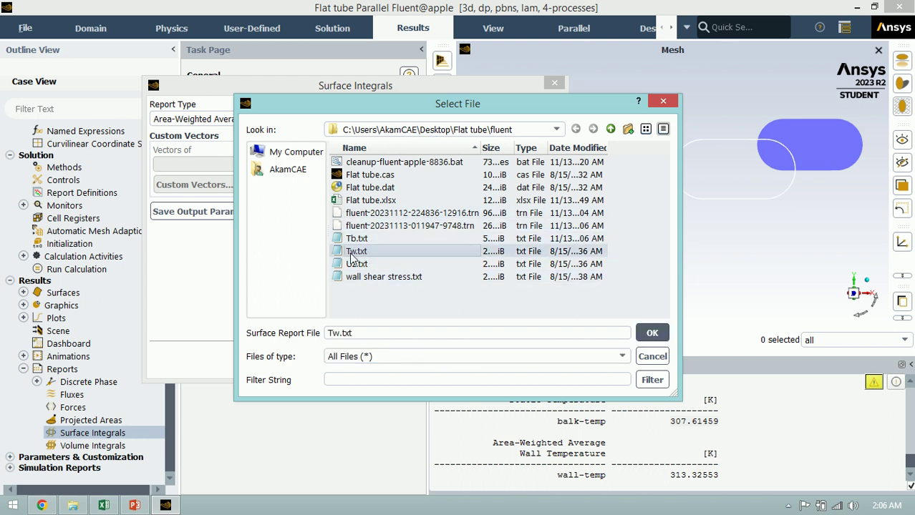
{"action": "left_click", "coordinate": [348, 335]}
{"action": "left_click_drag", "start_coordinate": [404, 106], "coordinate": [408, 193]}
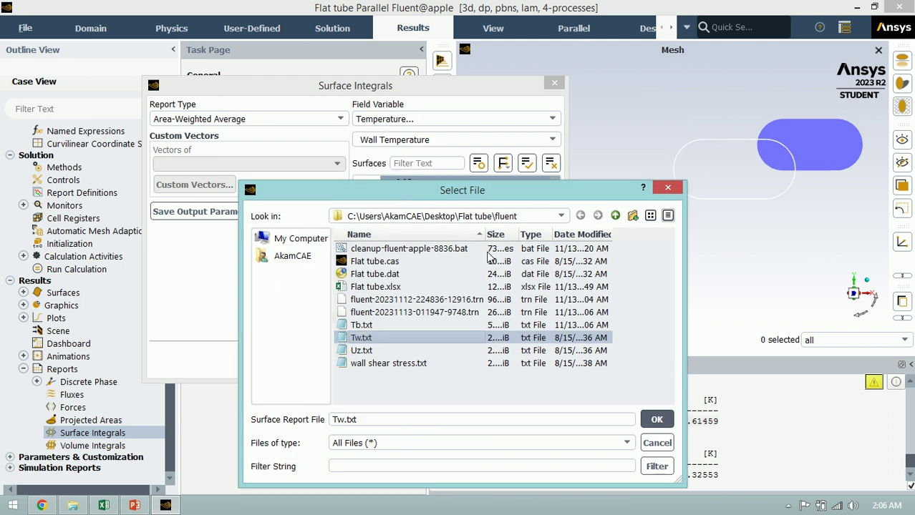
{"action": "left_click", "coordinate": [656, 420]}
{"action": "left_click", "coordinate": [505, 270]}
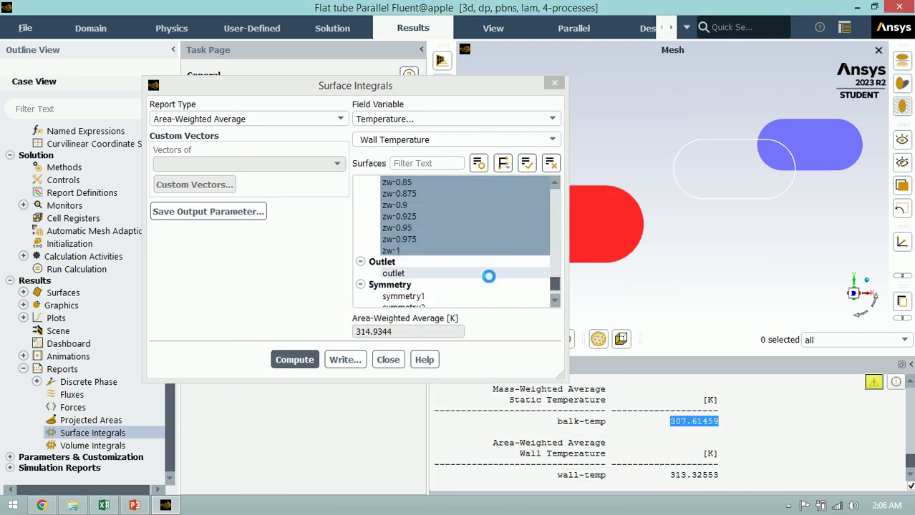
{"action": "left_click", "coordinate": [72, 505]}
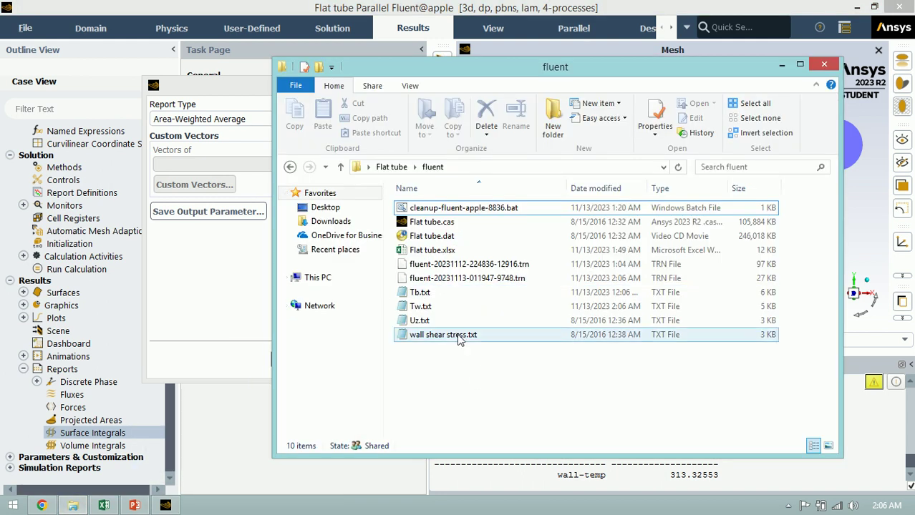
{"action": "double_click", "coordinate": [420, 307]}
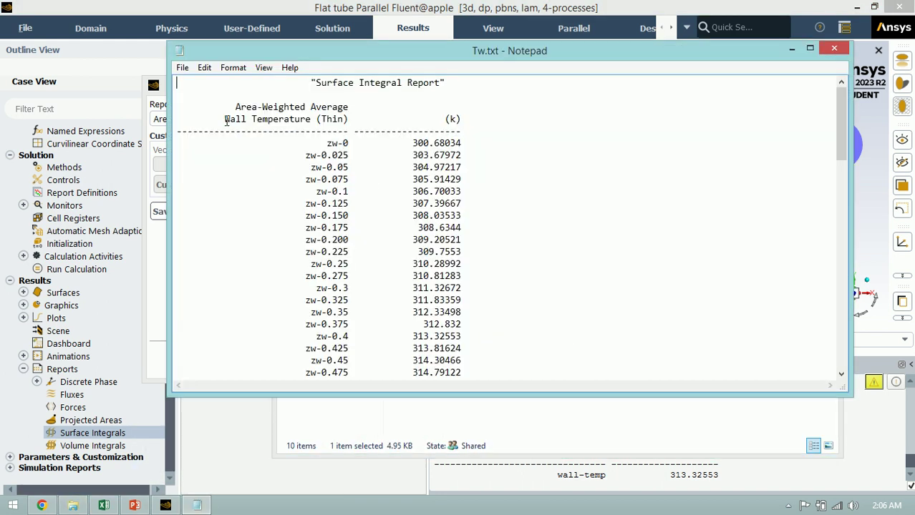
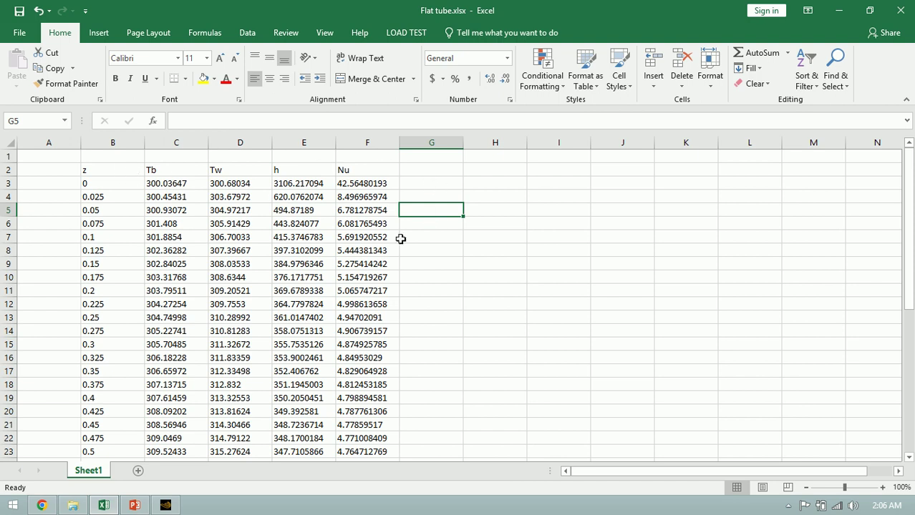
In the Flat tube.xlsx workbook in Excel, examine the Tb and Tw values and the formula for h.
{"action": "left_click", "coordinate": [164, 170]}
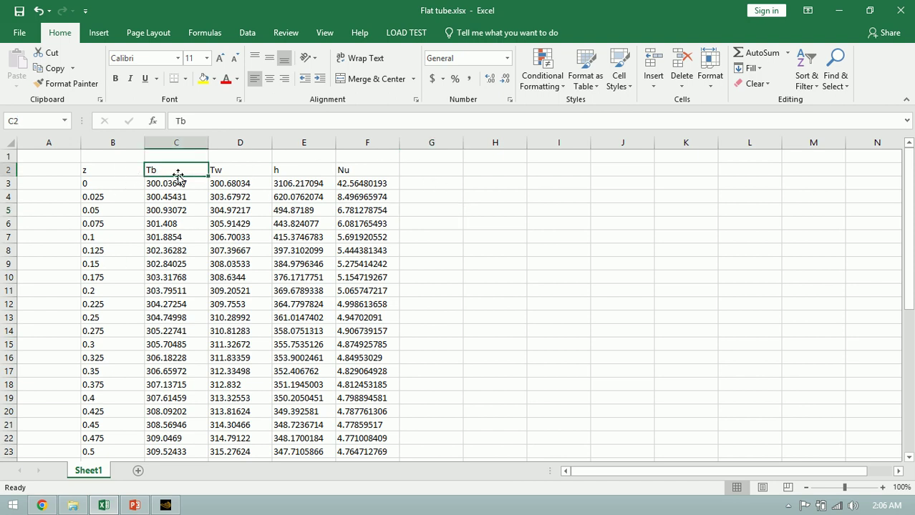
{"action": "left_click_drag", "start_coordinate": [177, 184], "coordinate": [176, 423]}
{"action": "left_click_drag", "start_coordinate": [240, 184], "coordinate": [240, 331]}
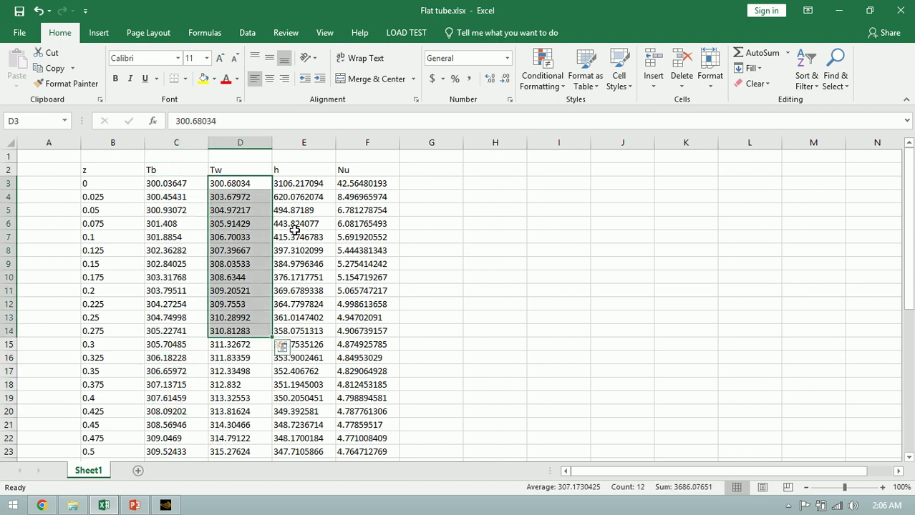
{"action": "left_click", "coordinate": [299, 188]}
{"action": "left_click", "coordinate": [296, 211]}
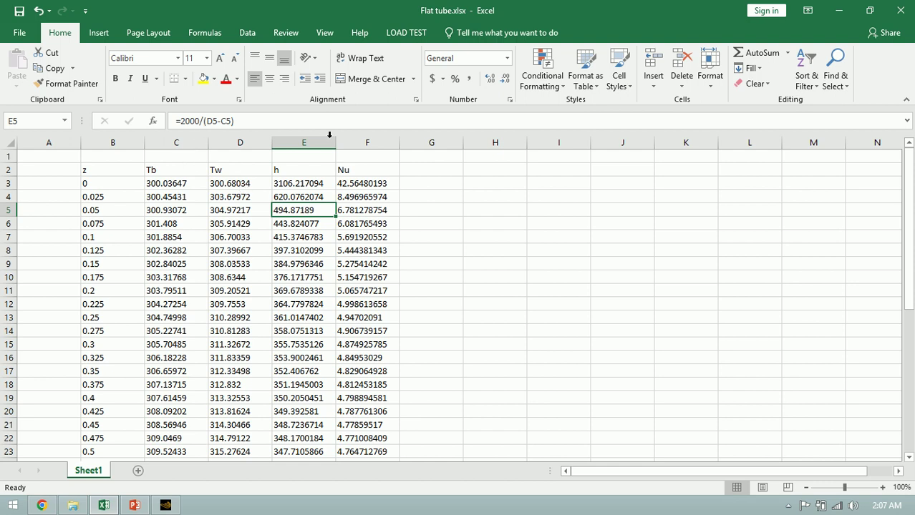
Examine the Nu formula in several rows and review the Nu values along the whole tube down to z = 1.
{"action": "left_click", "coordinate": [350, 210]}
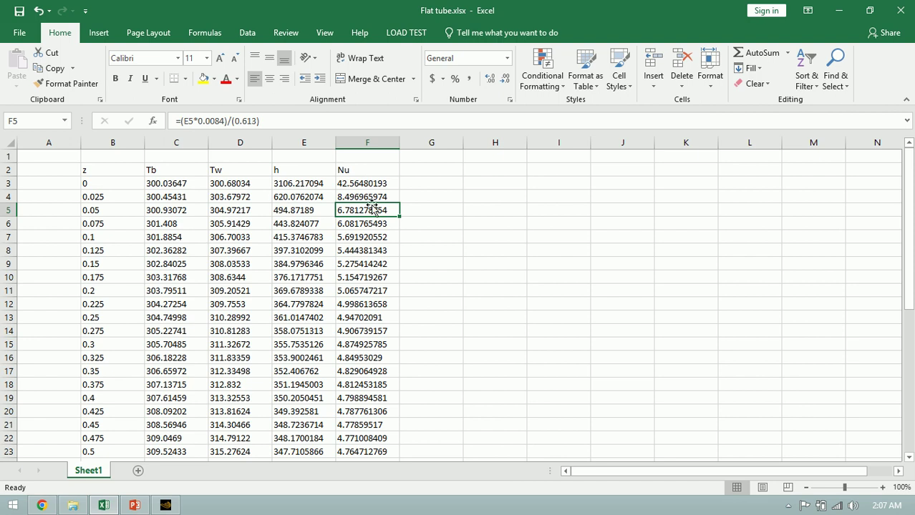
{"action": "left_click", "coordinate": [365, 251]}
{"action": "left_click", "coordinate": [361, 290]}
{"action": "left_click", "coordinate": [364, 330]}
{"action": "left_click", "coordinate": [362, 371]}
{"action": "left_click", "coordinate": [365, 411]}
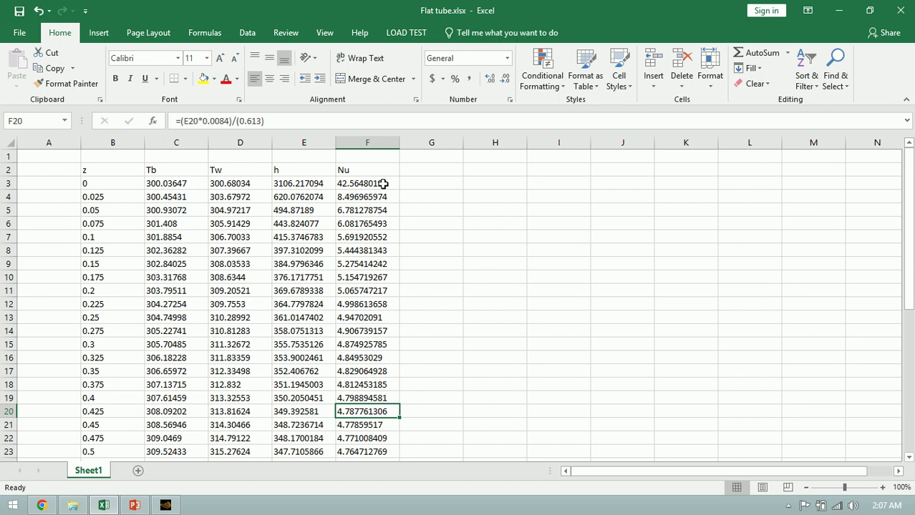
{"action": "scroll", "coordinate": [357, 227], "scroll_direction": "down", "scroll_amount": 6}
{"action": "scroll", "coordinate": [364, 205], "scroll_direction": "up", "scroll_amount": 4}
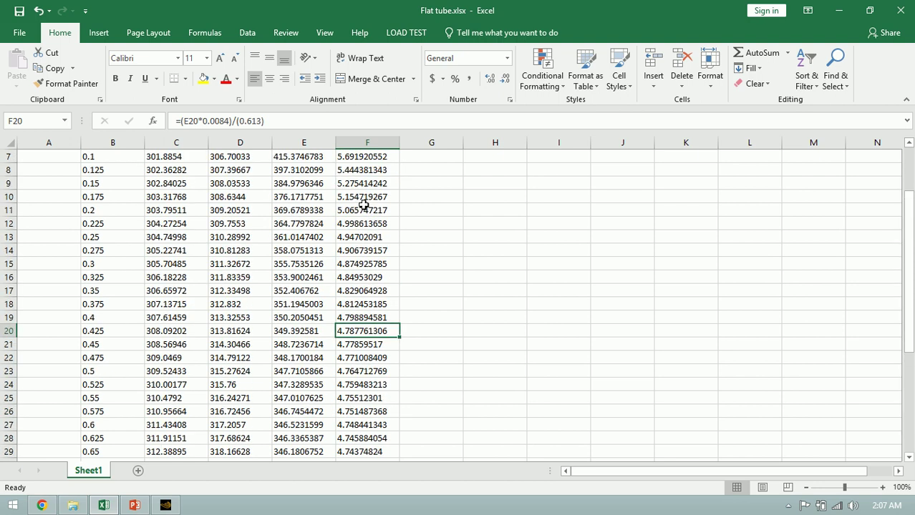
{"action": "scroll", "coordinate": [371, 226], "scroll_direction": "down", "scroll_amount": 8}
{"action": "scroll", "coordinate": [372, 236], "scroll_direction": "down", "scroll_amount": 7}
{"action": "scroll", "coordinate": [369, 244], "scroll_direction": "up", "scroll_amount": 10}
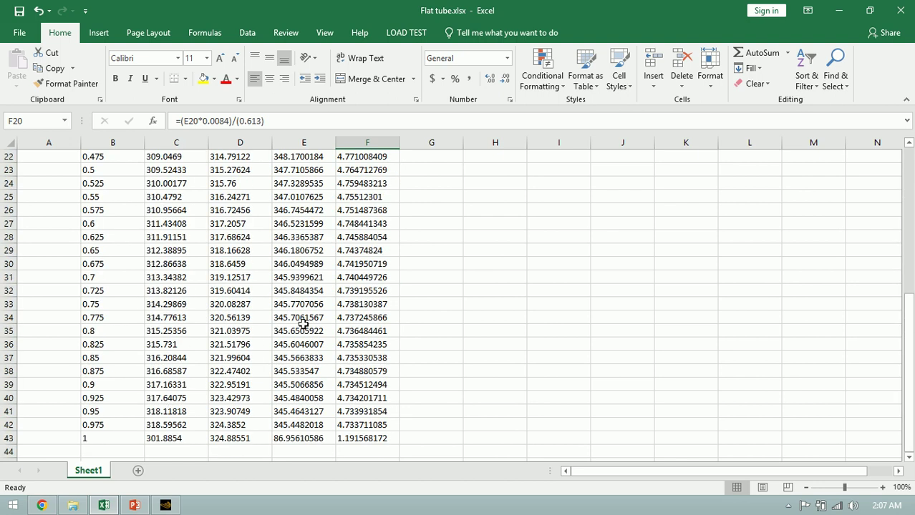
Consult the Wikipedia article on the trapezoidal rule in Chrome, and return to the Nu column in the Excel workbook.
{"action": "left_click", "coordinate": [41, 505]}
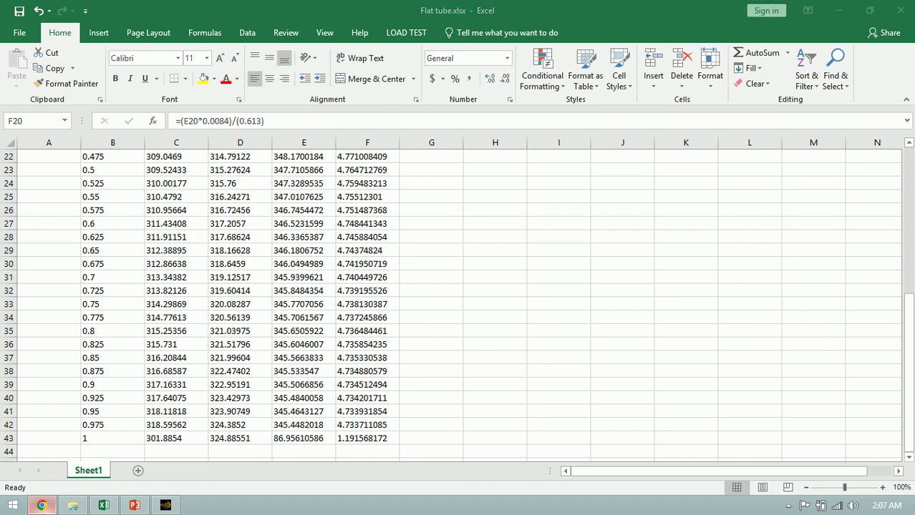
{"action": "left_click", "coordinate": [214, 12]}
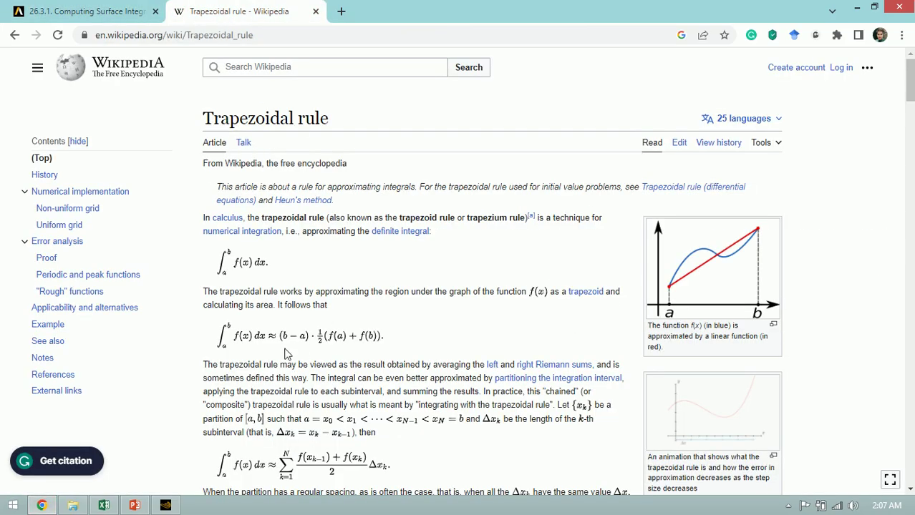
{"action": "left_click", "coordinate": [856, 9]}
{"action": "scroll", "coordinate": [358, 283], "scroll_direction": "up", "scroll_amount": 3}
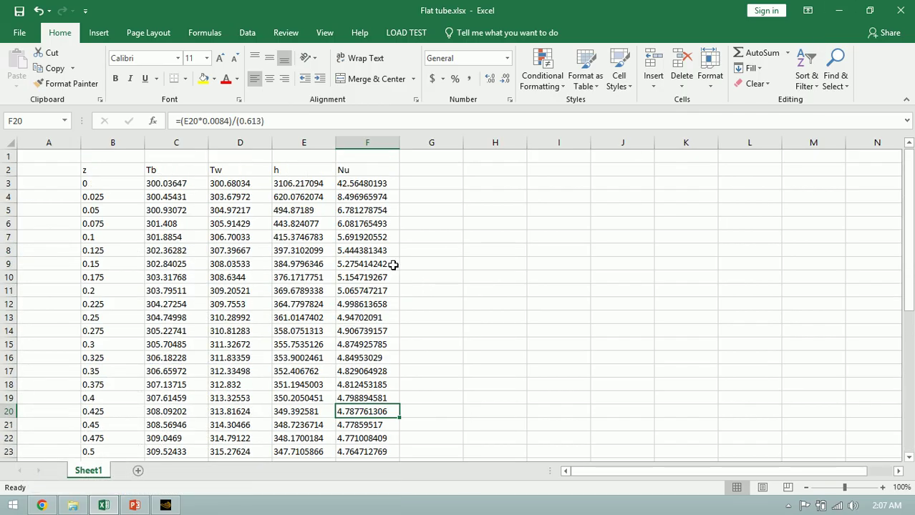
{"action": "left_click", "coordinate": [362, 304]}
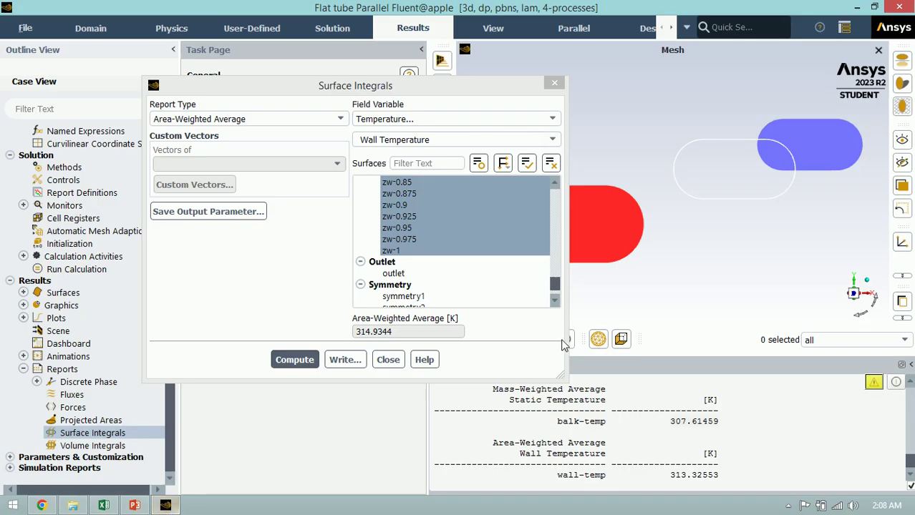
Switch back to Ansys Fluent and close the Surface Integrals dialog.
{"action": "left_click", "coordinate": [165, 505]}
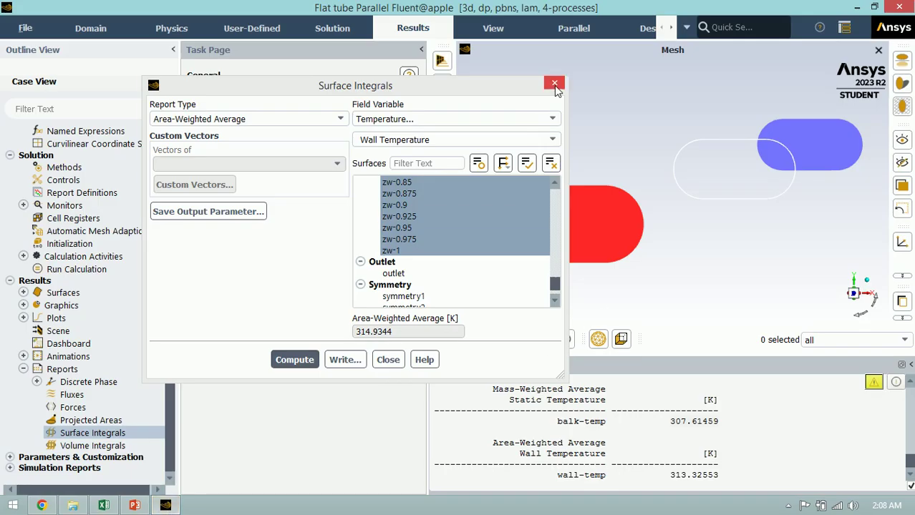
{"action": "left_click", "coordinate": [554, 83]}
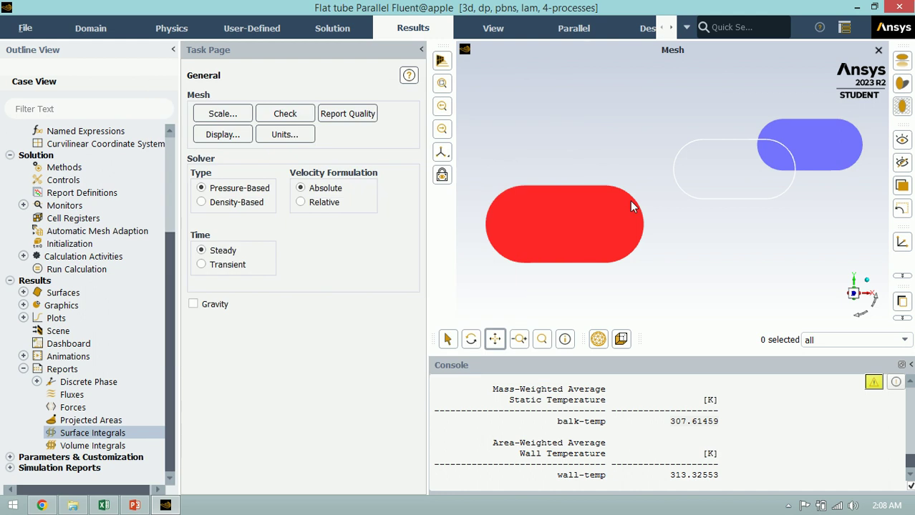